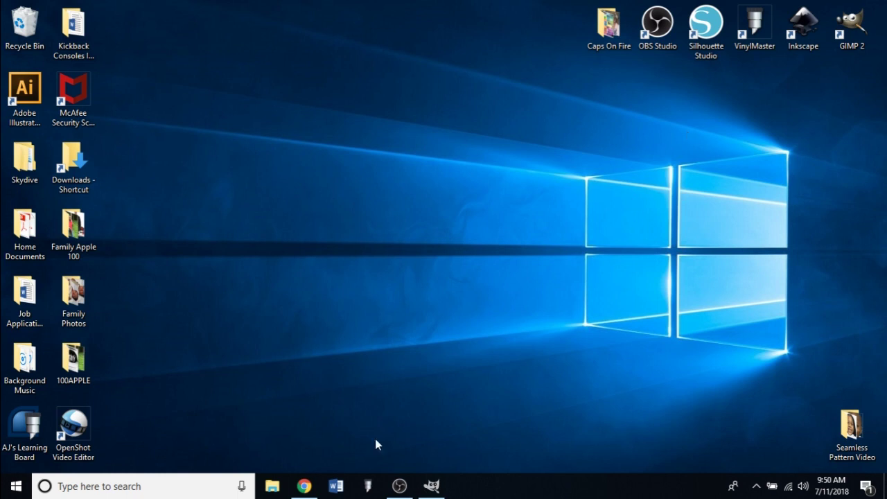
Switch to Chrome to examine the retro triangle seamless pattern in the image results, and minimize the browser
click(305, 486)
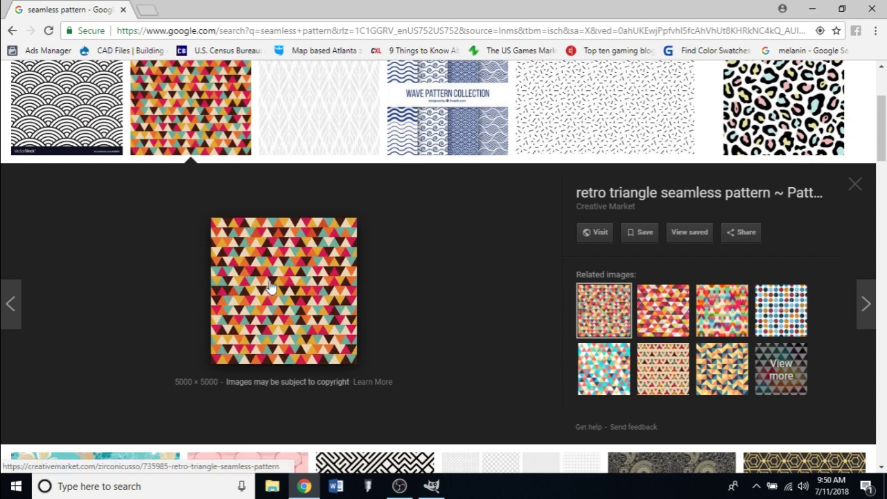
click(816, 7)
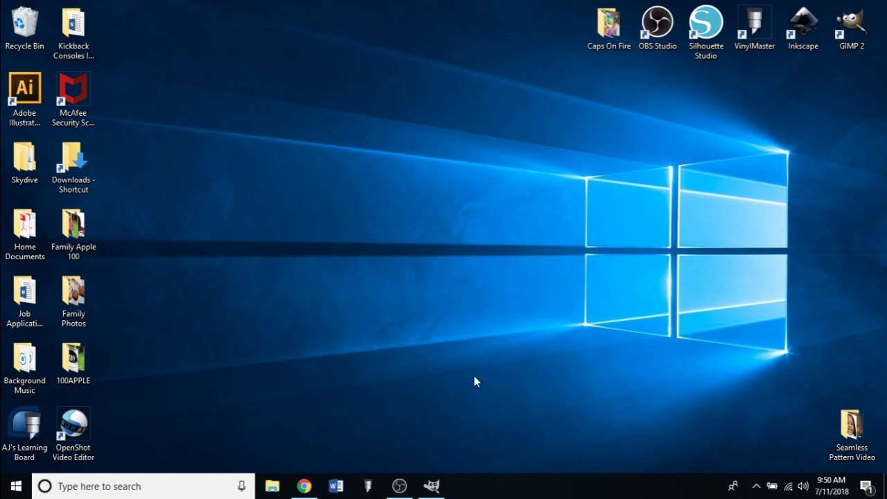
Switch to GIMP and start a new image, reviewing its size unit, advanced options and fill setting
click(429, 490)
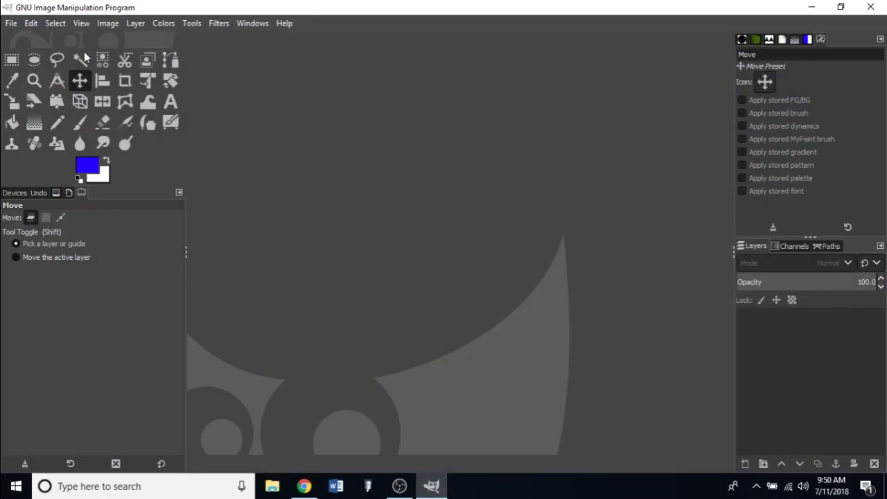
click(9, 25)
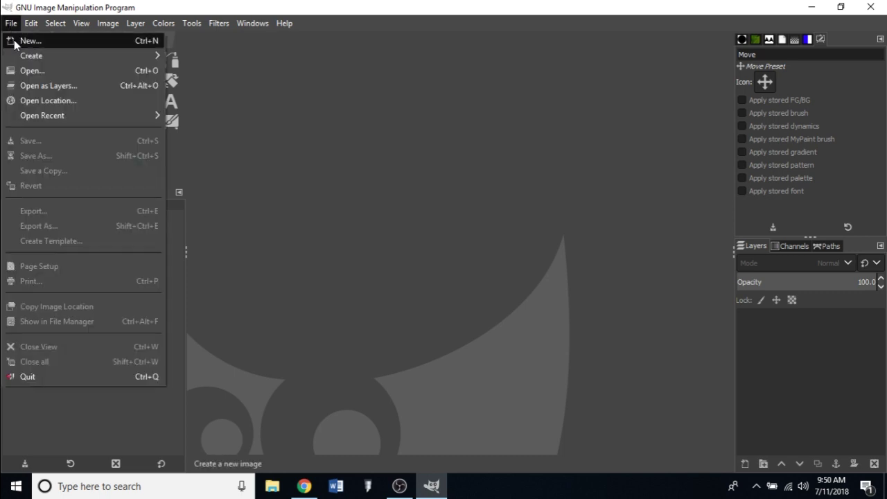
click(22, 45)
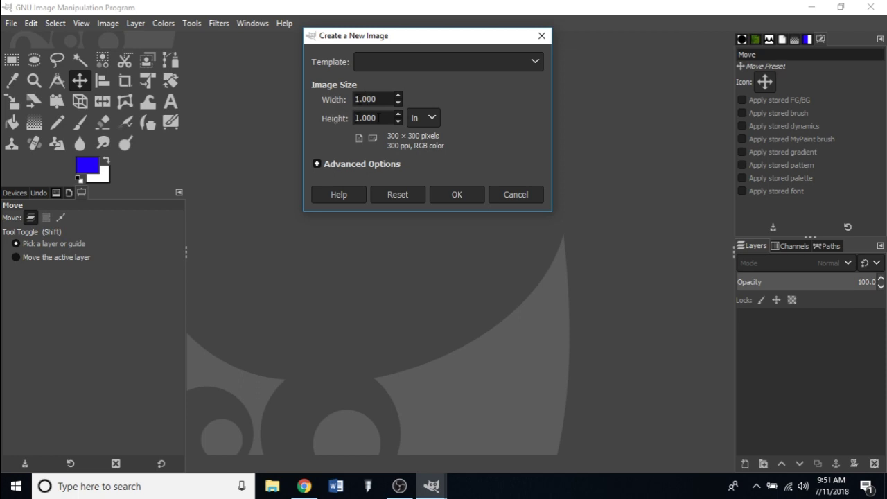
click(430, 117)
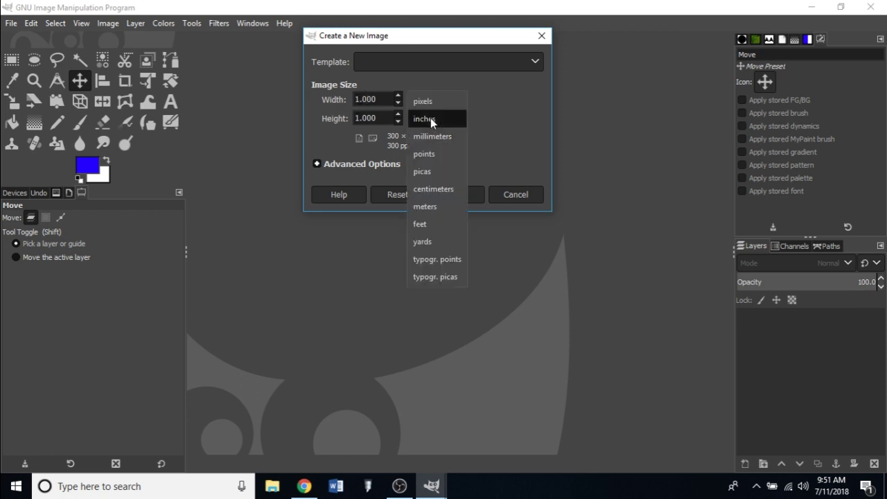
click(430, 117)
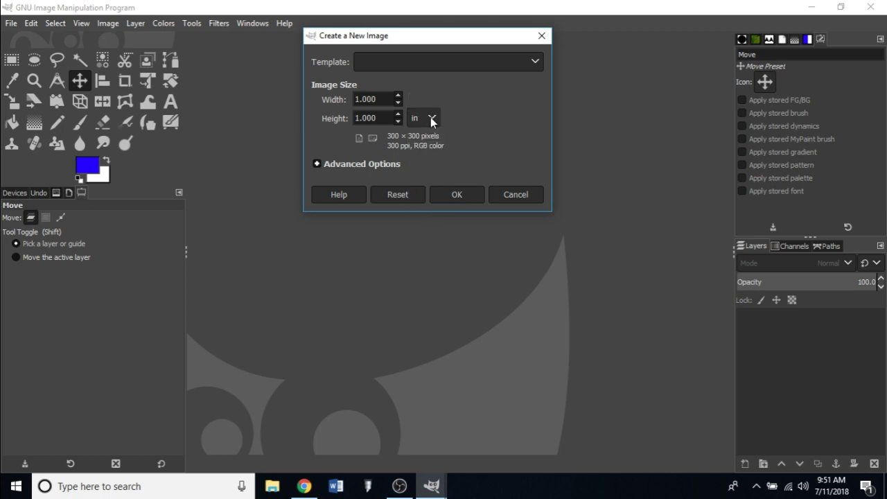
click(400, 162)
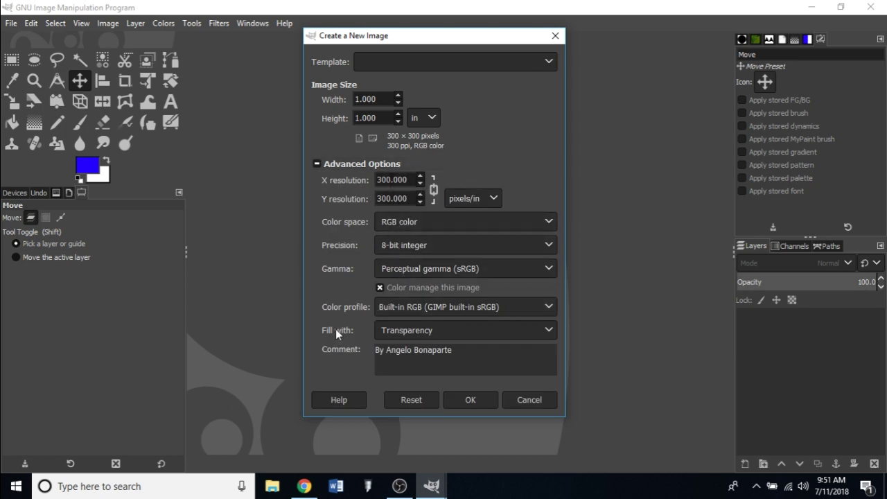
click(404, 331)
click(404, 331)
Create the new image from the Seamless Pattern 1x1 300 PPI template
click(374, 67)
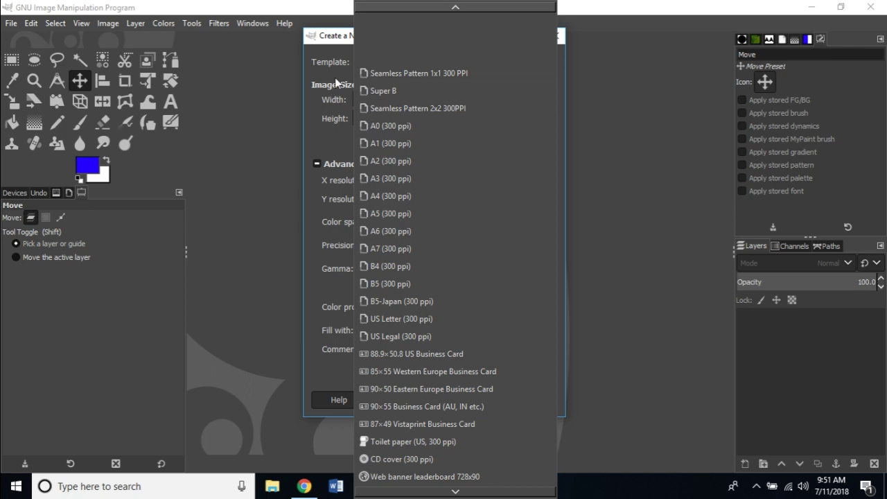
click(405, 74)
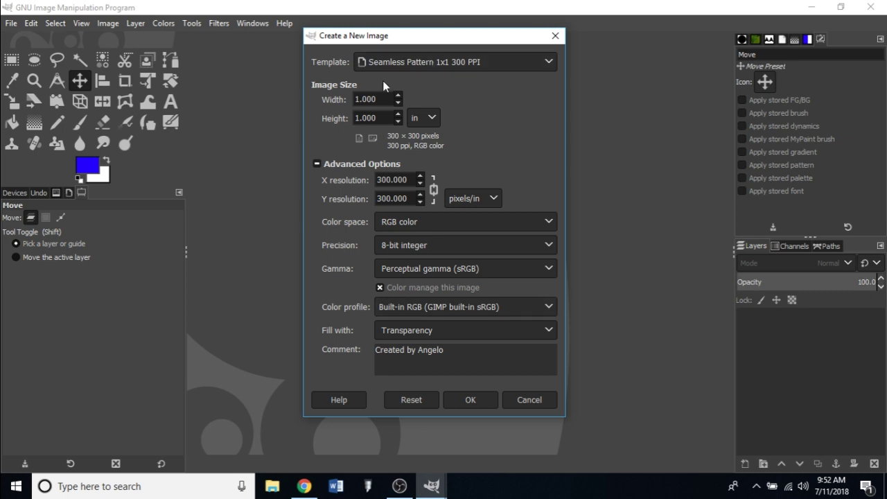
click(486, 401)
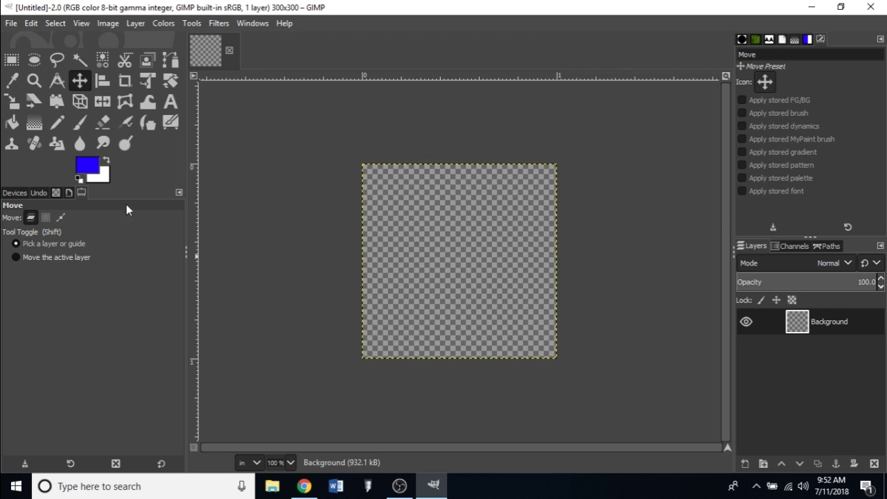
Activate the Text tool and set its font to Freshman
click(169, 104)
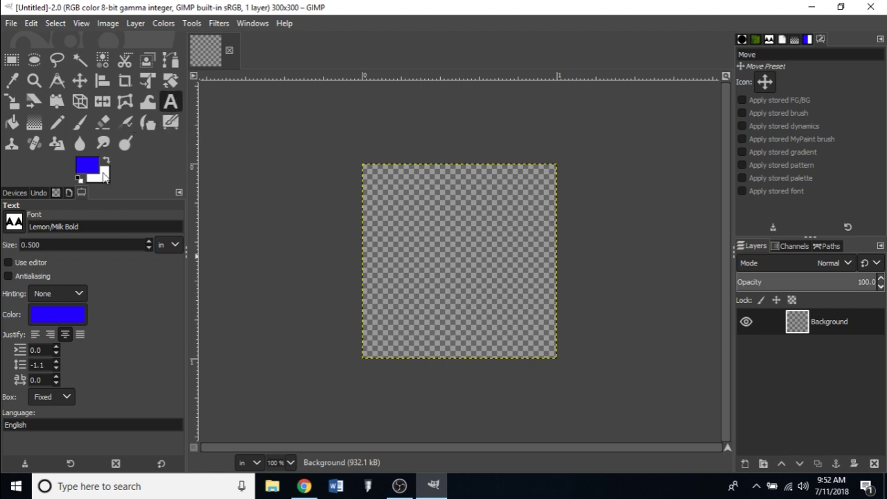
click(13, 221)
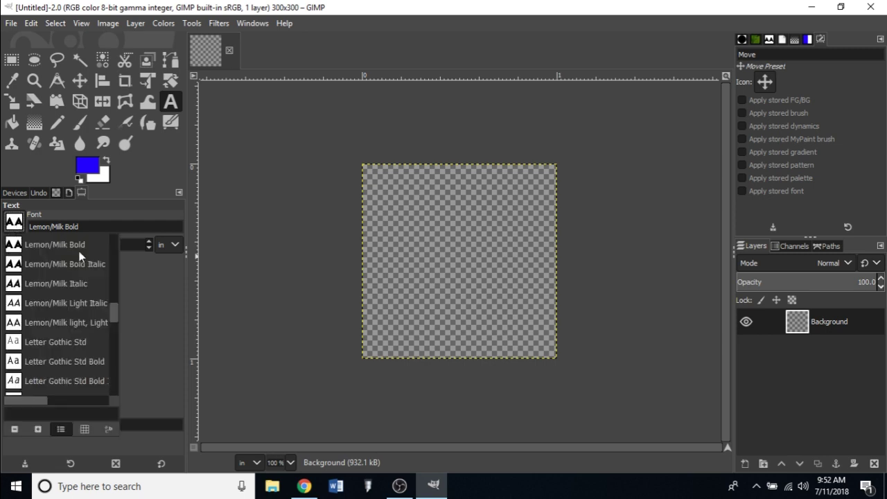
mouse_move(113, 313)
mouse_down()
mouse_move(112, 348)
mouse_move(114, 292)
mouse_move(116, 298)
mouse_up()
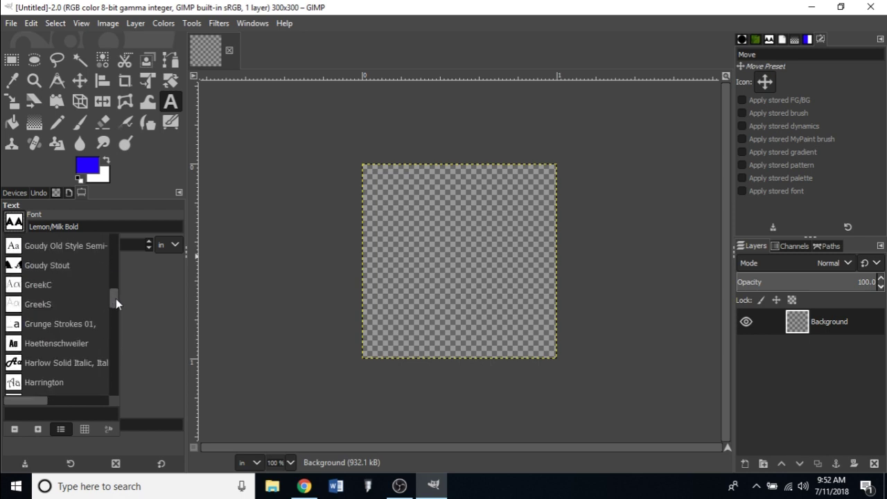
drag(116, 297, 116, 297)
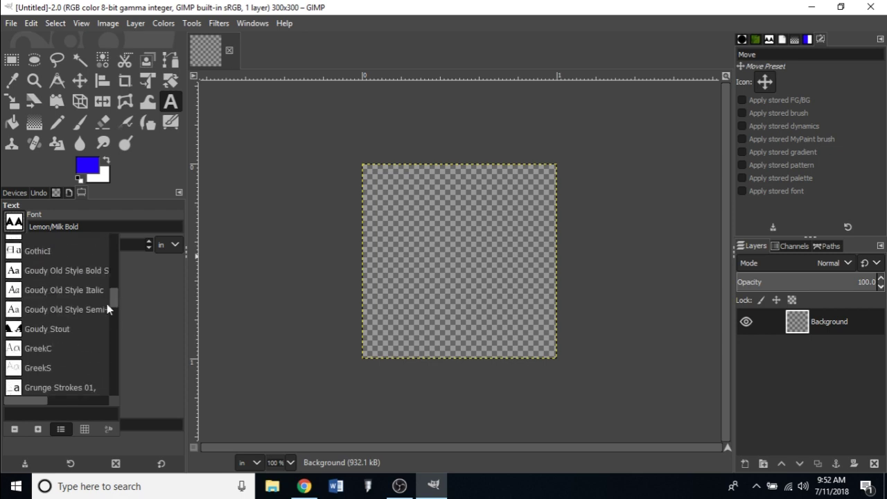
scroll(94, 308, up, 8)
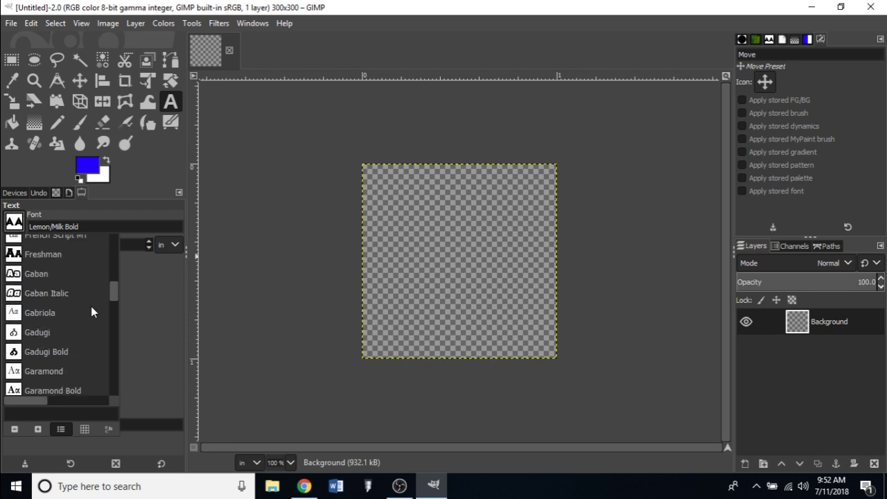
scroll(91, 305, up, 3)
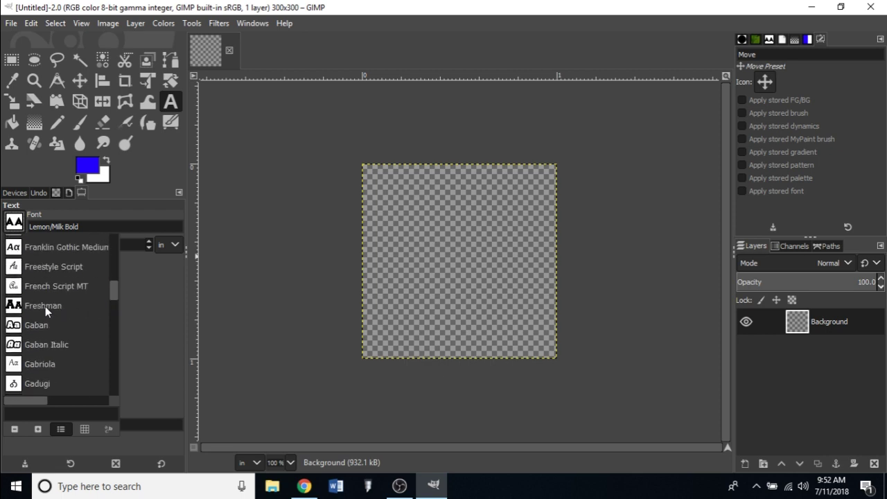
click(45, 306)
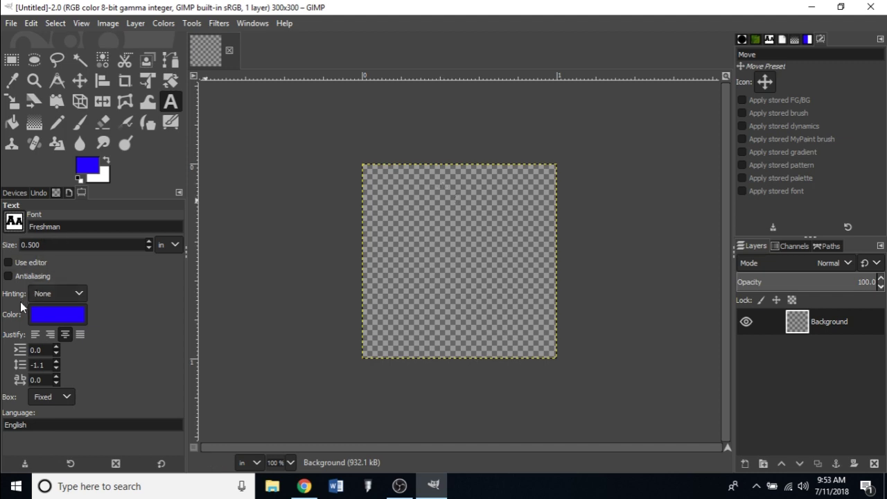
Set the text color to red (ff0000)
click(50, 316)
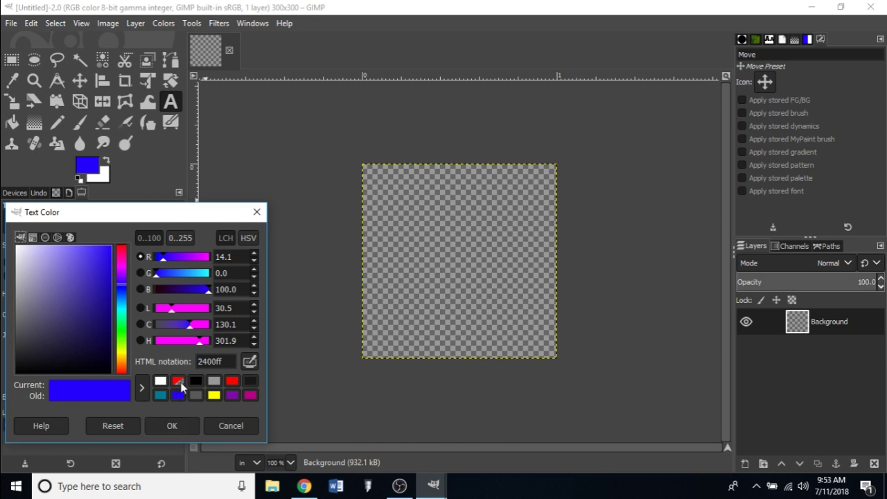
click(234, 382)
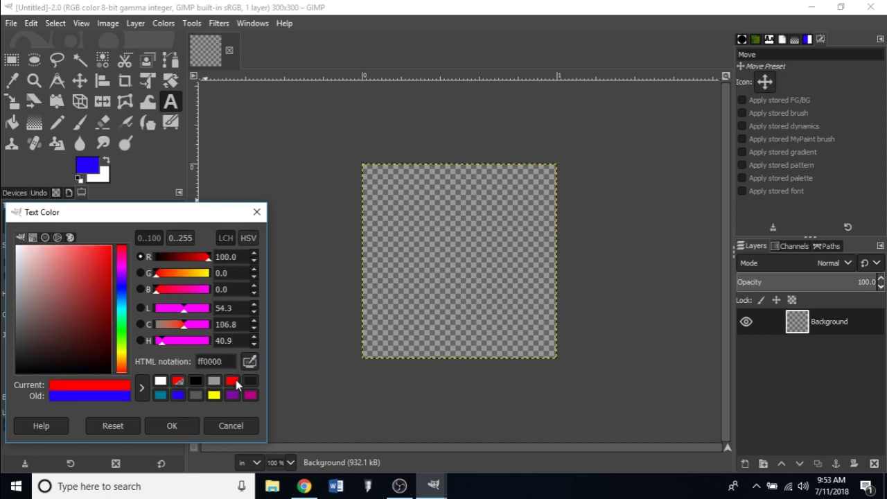
click(166, 424)
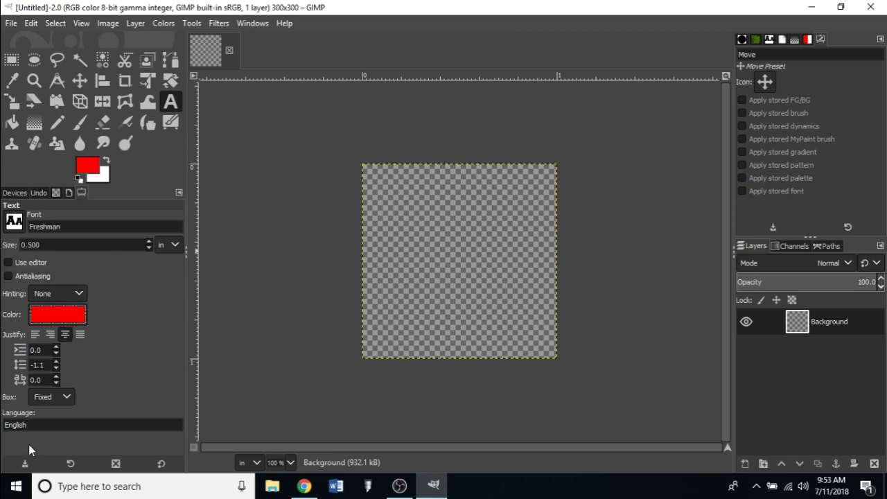
Draw a text box in the middle of the canvas, enter the number 23 and enlarge the box to fit both digits
click(437, 242)
click(401, 205)
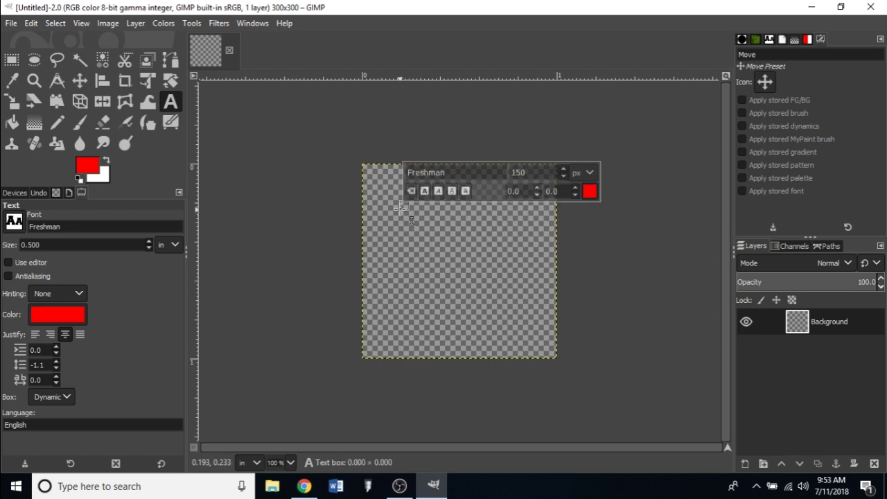
drag(401, 206, 515, 285)
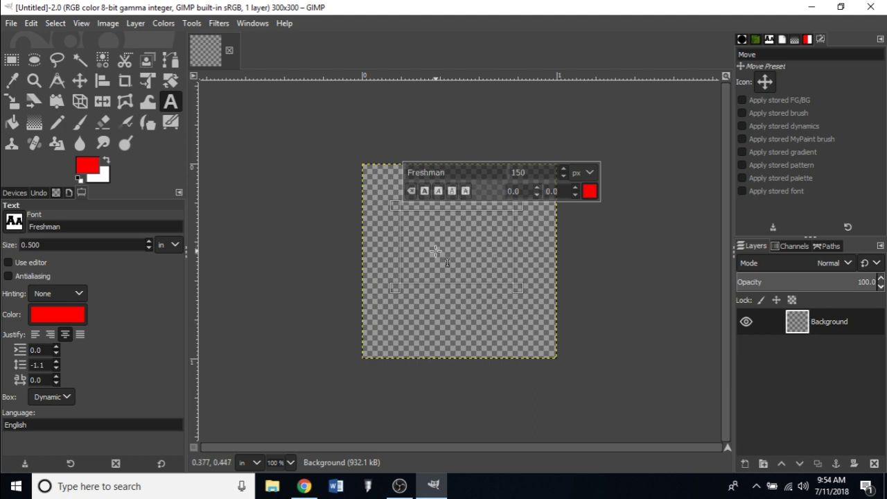
text(2)
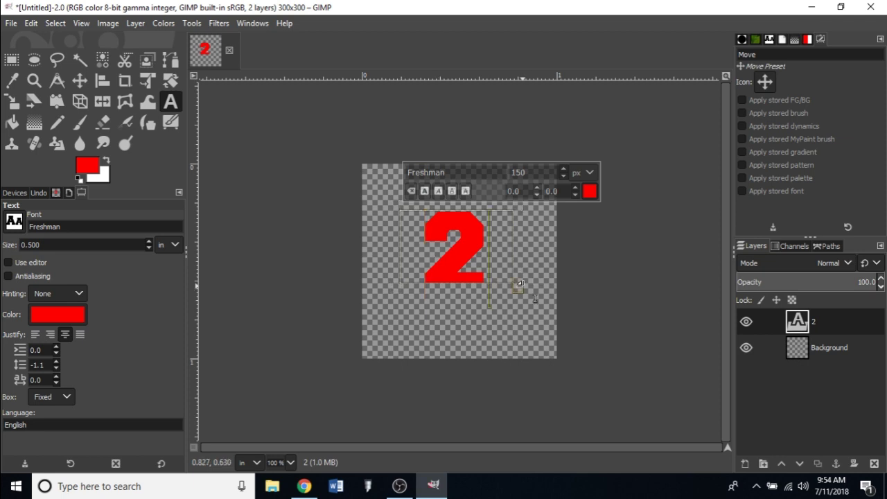
drag(514, 282, 533, 298)
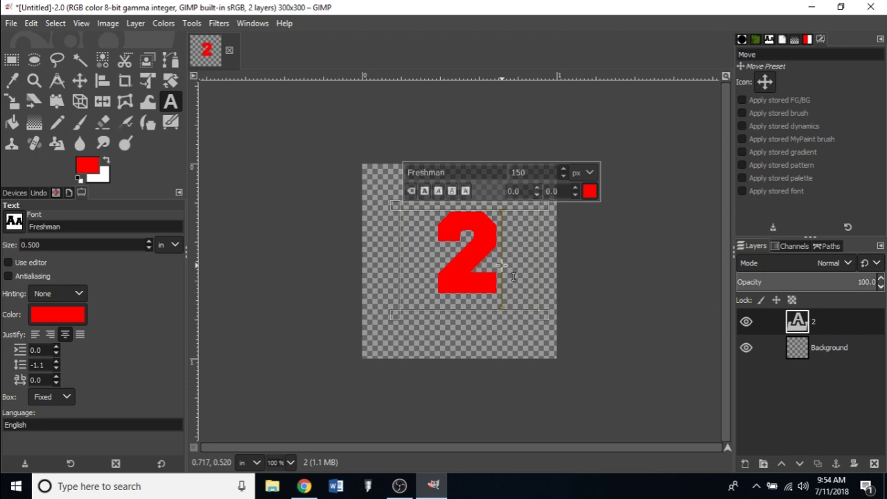
text(3)
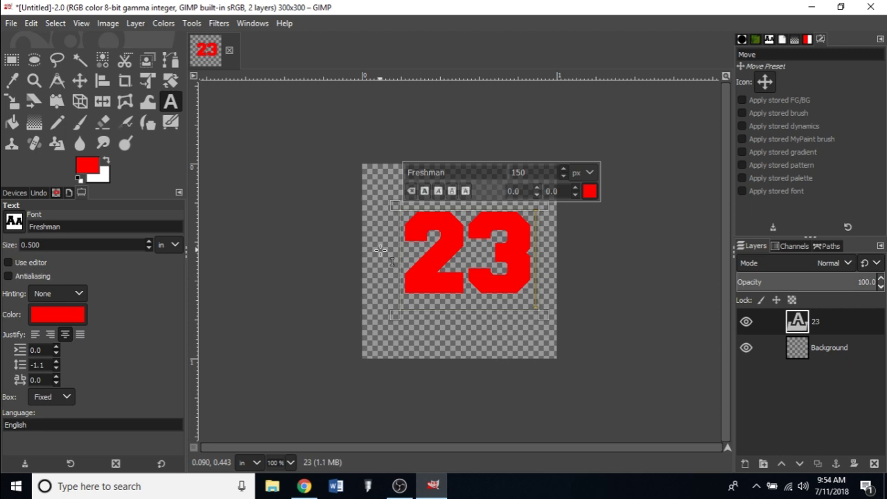
Try enlarging the 23 text box well beyond the lower-right corner of the canvas
drag(457, 158, 447, 128)
click(441, 215)
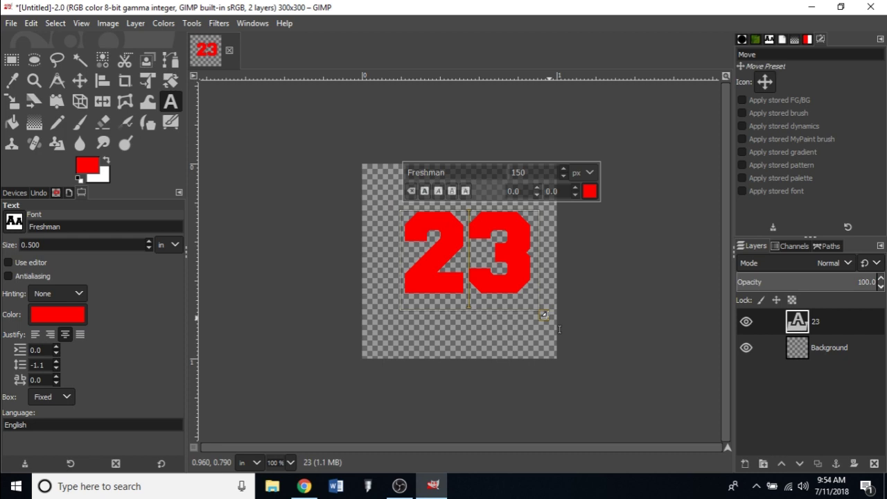
drag(559, 329, 618, 309)
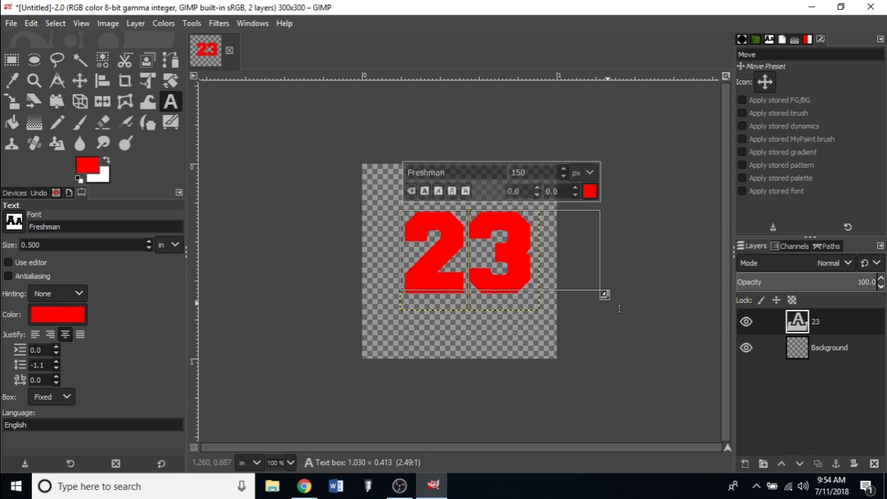
drag(619, 308, 681, 423)
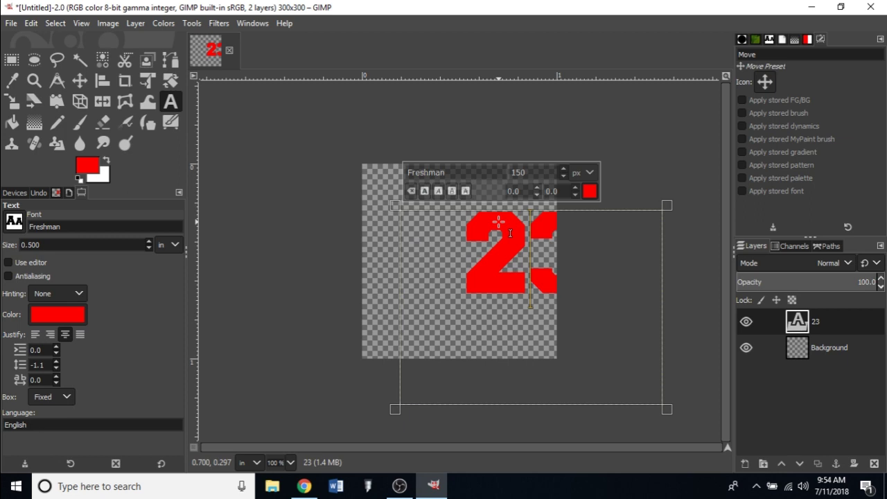
drag(498, 222, 479, 230)
click(479, 229)
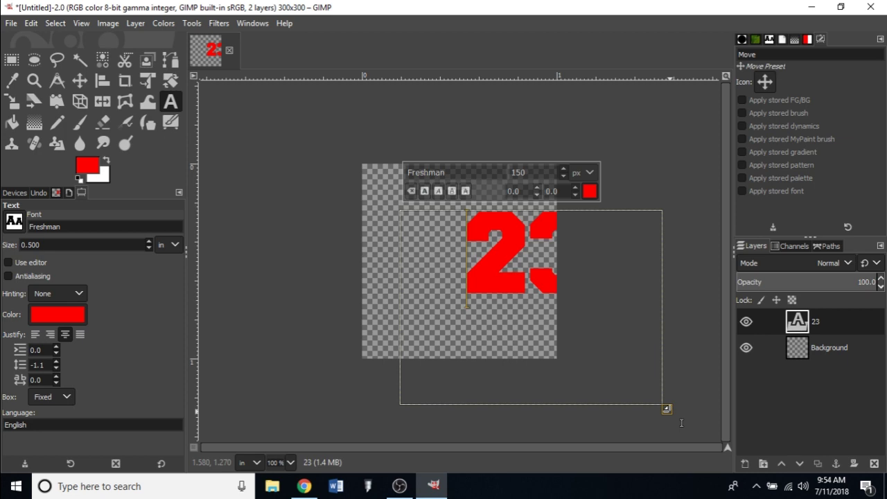
Shrink the text box and adjust its edges to fit closely around the number 23 on the canvas
drag(681, 422, 581, 322)
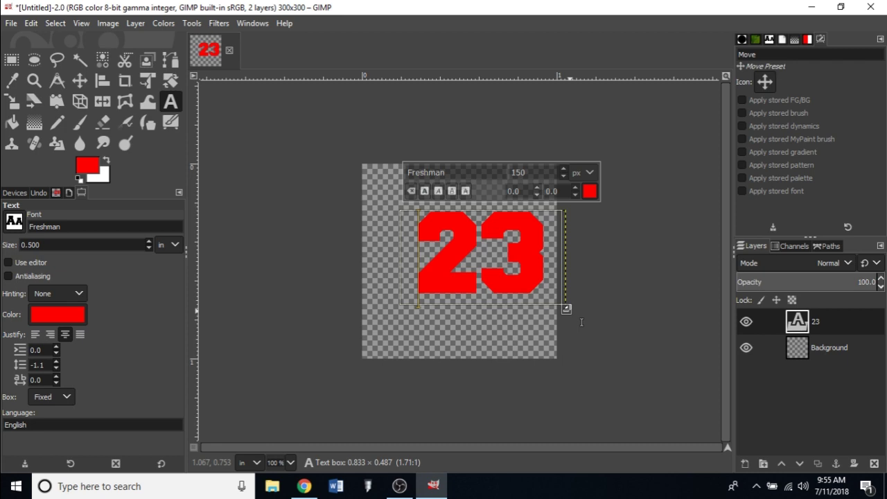
drag(569, 310, 541, 311)
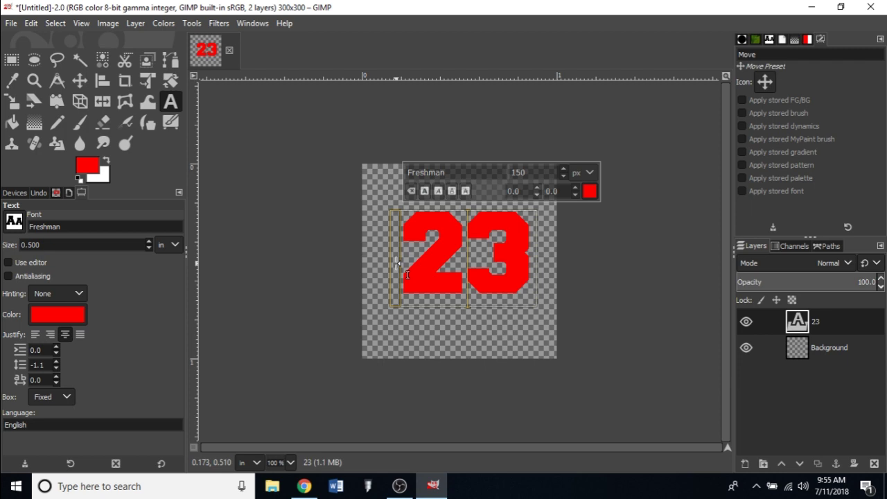
drag(396, 263, 324, 263)
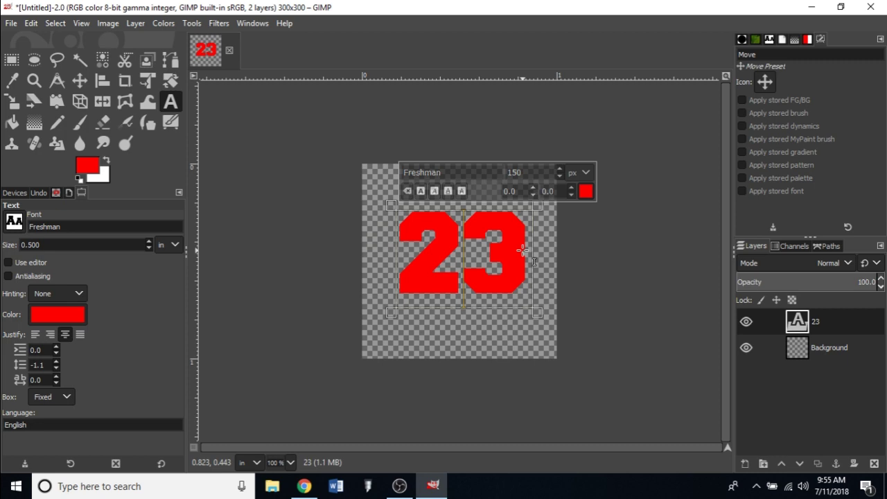
Try a text size of 0.250 in on both digits of the number 23
key(shift+Left)
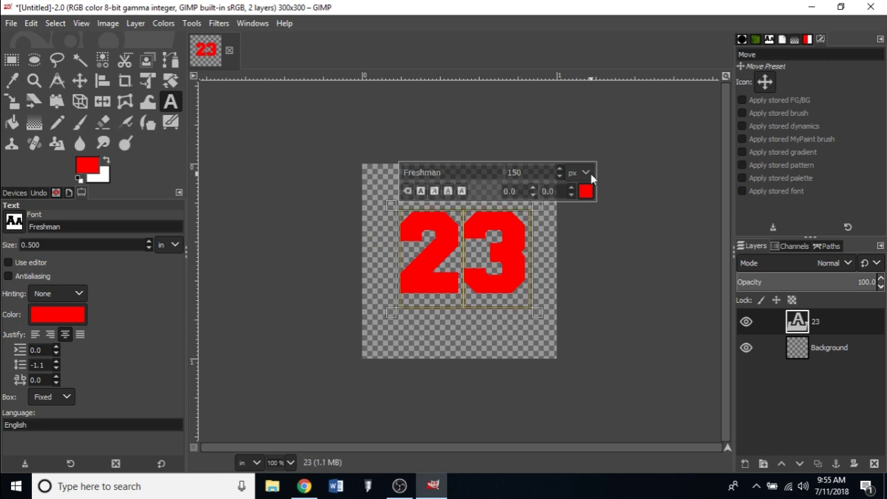
click(585, 173)
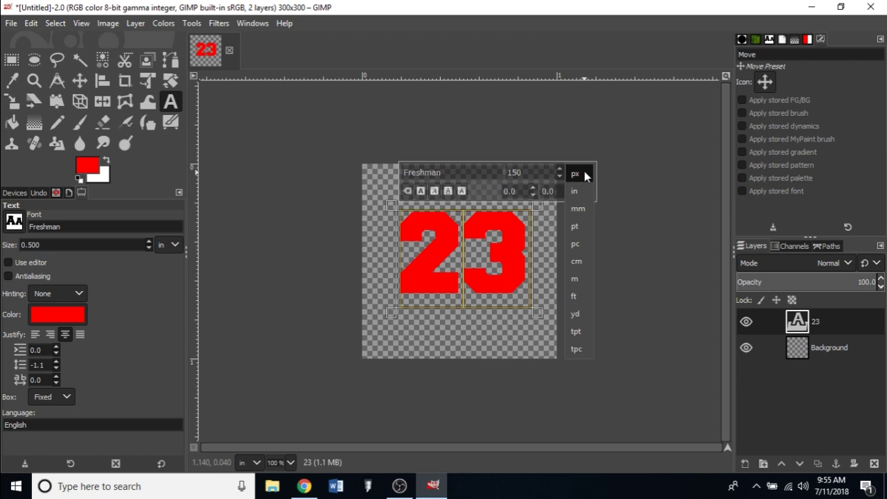
click(573, 190)
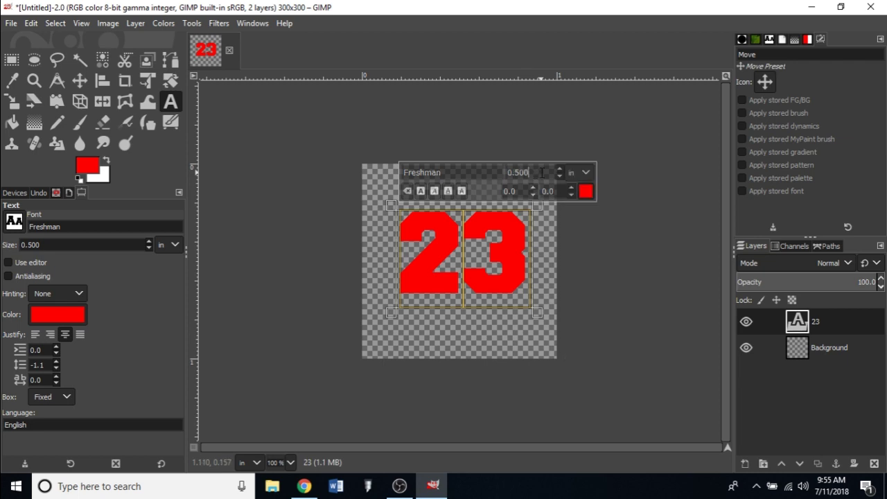
drag(541, 172, 517, 172)
text(500)
drag(529, 173, 522, 172)
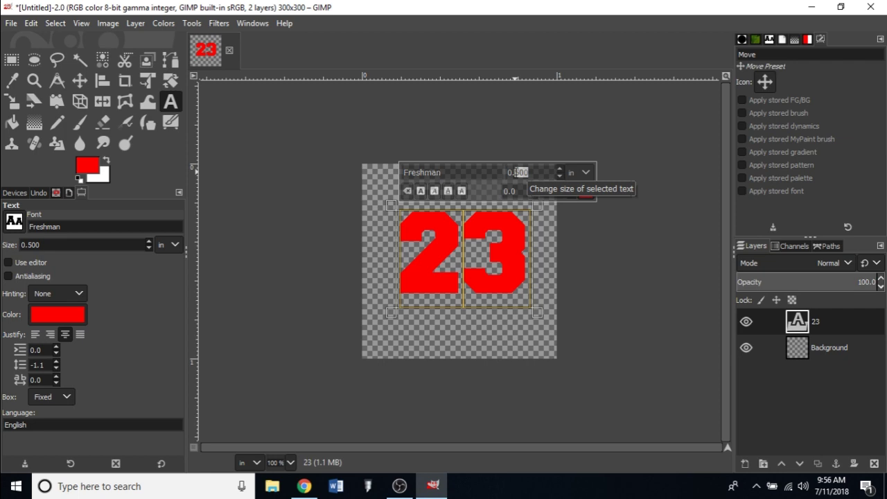
text(25)
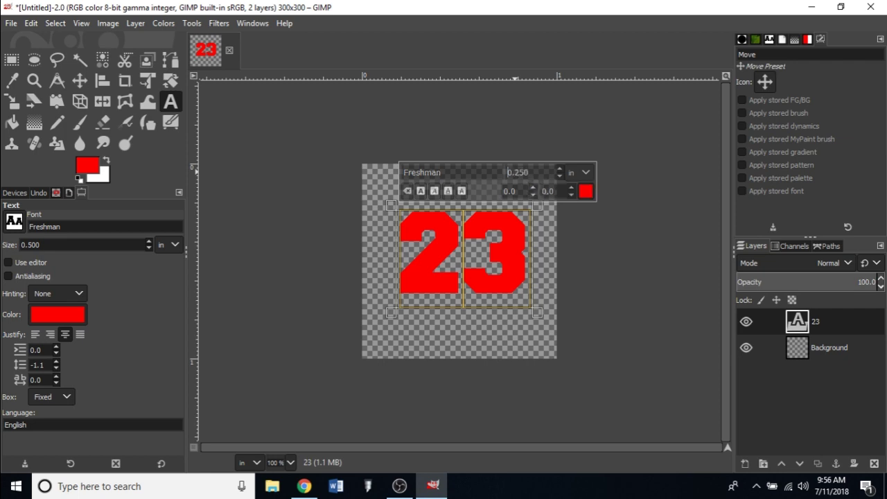
key(Return)
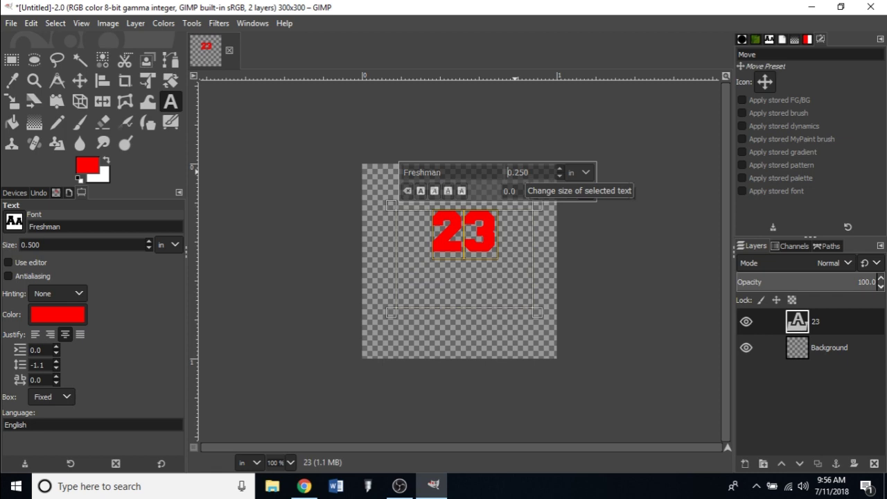
scroll(507, 171, up, 1)
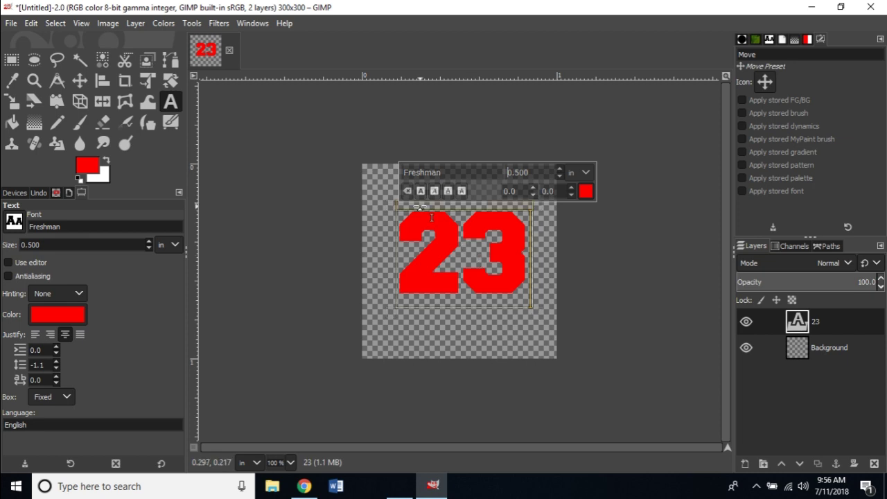
Align the 23 text layer to the horizontal center and vertical middle of the image
click(109, 83)
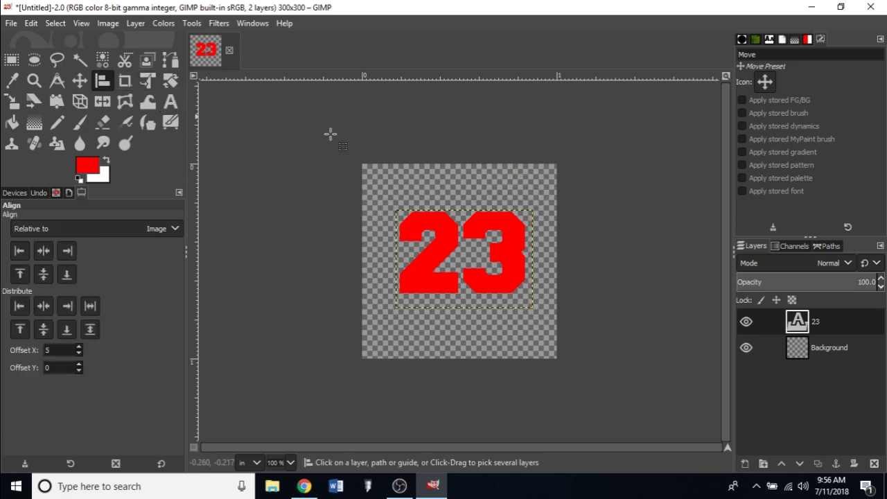
click(444, 232)
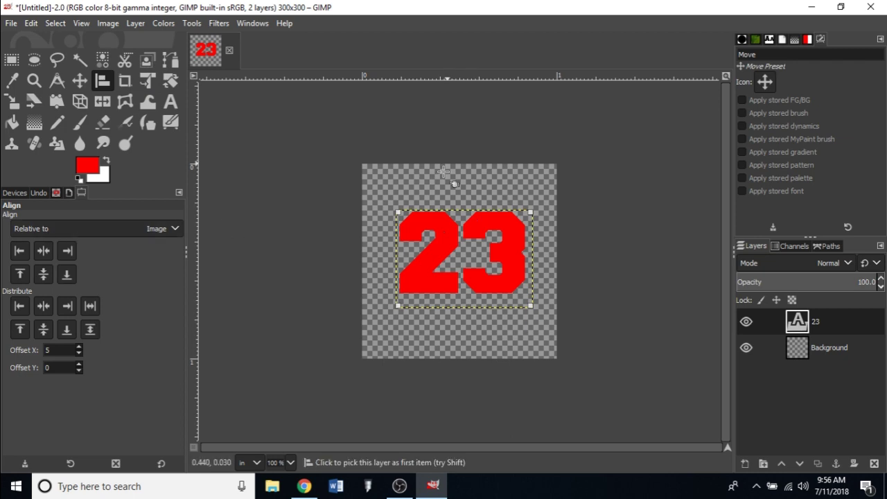
click(40, 257)
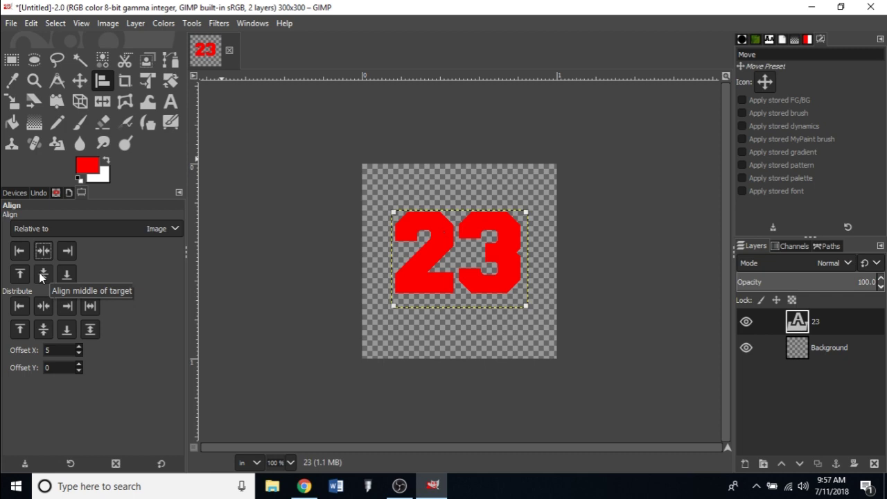
click(39, 273)
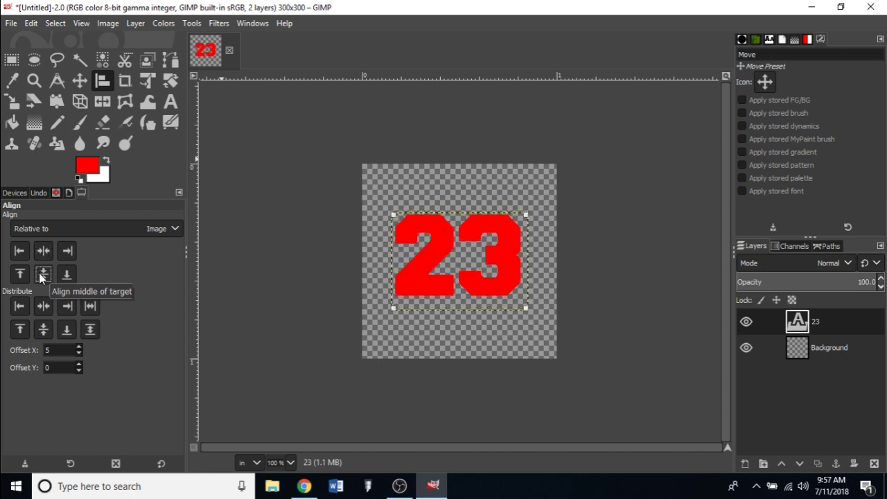
Raise the lower edge of the 23 text box to the base of the digits and realign the layer to the image's vertical middle
click(171, 102)
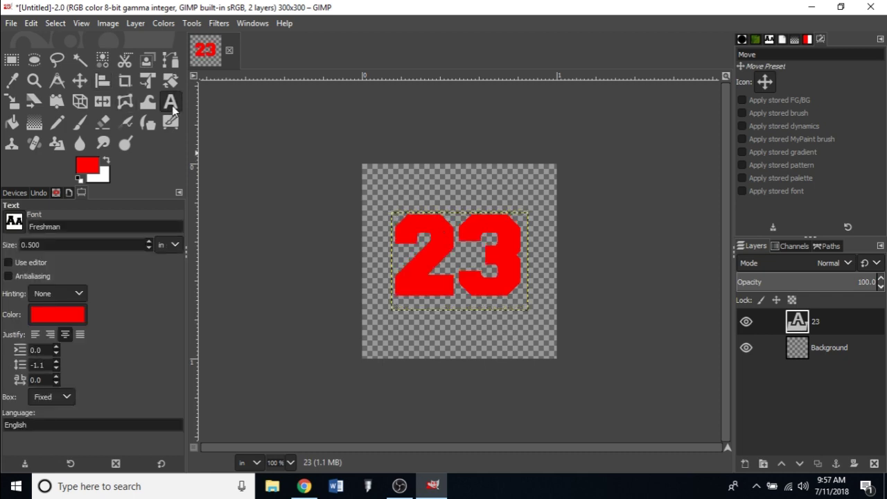
click(412, 228)
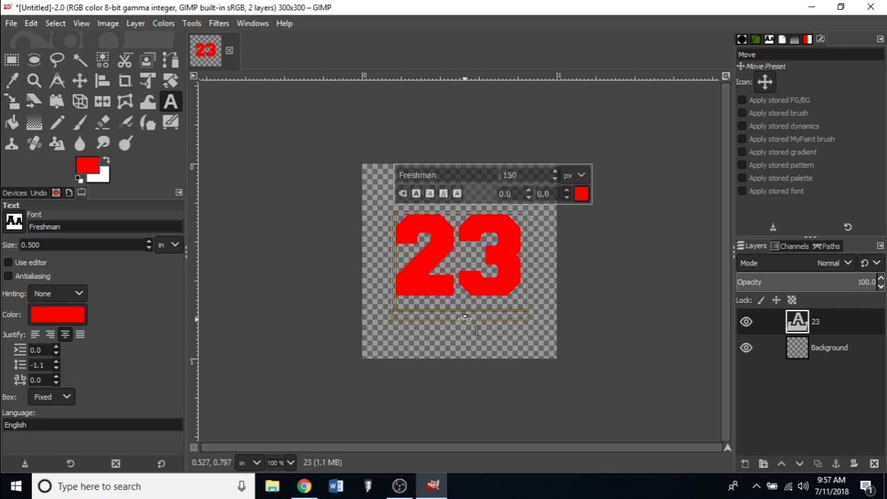
drag(464, 317, 461, 299)
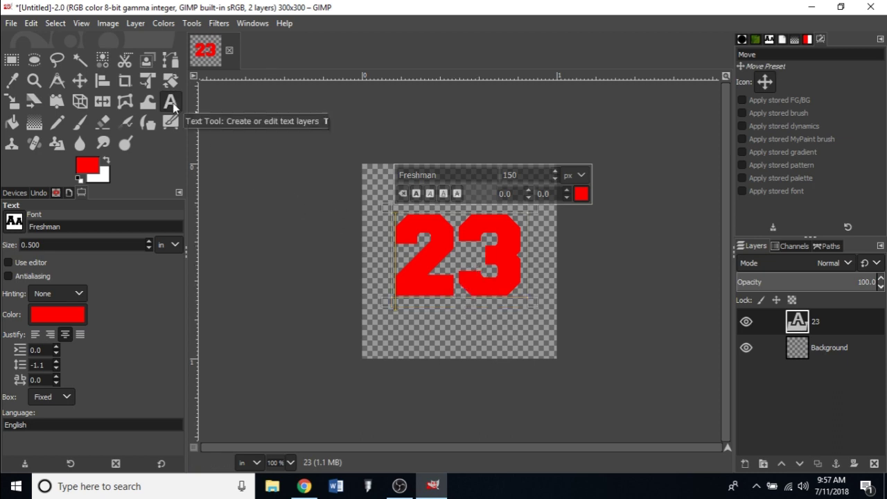
click(106, 84)
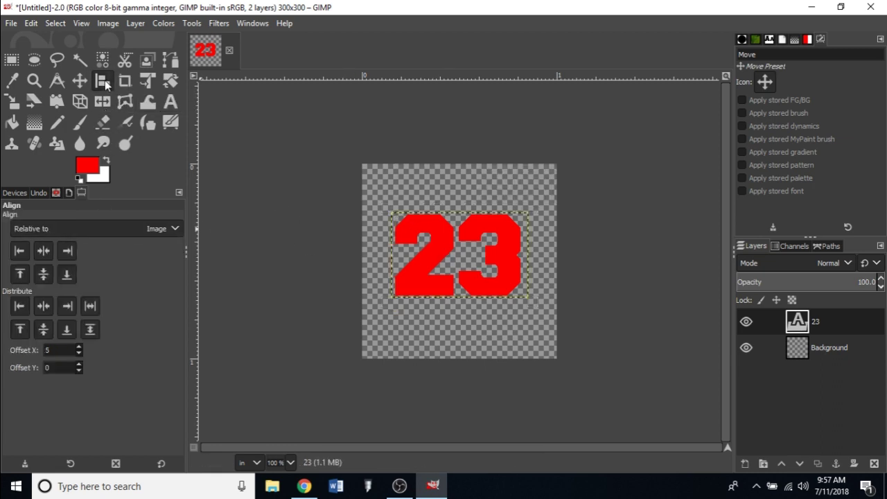
click(440, 239)
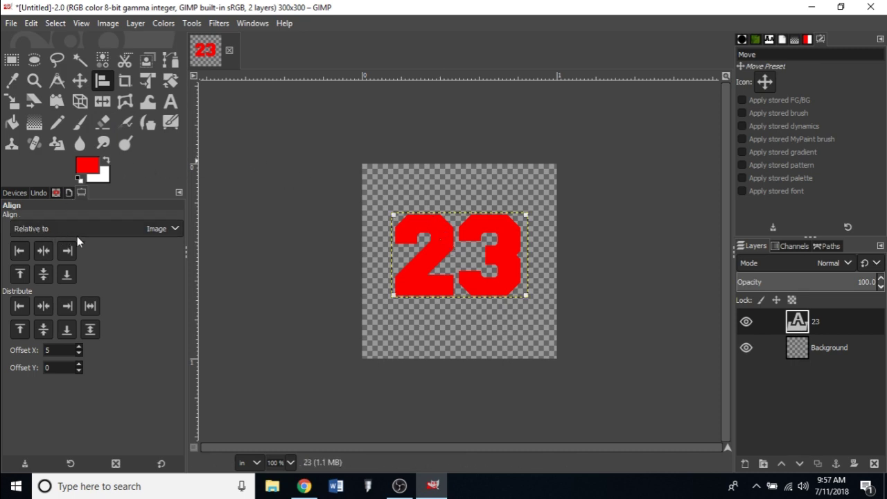
click(43, 275)
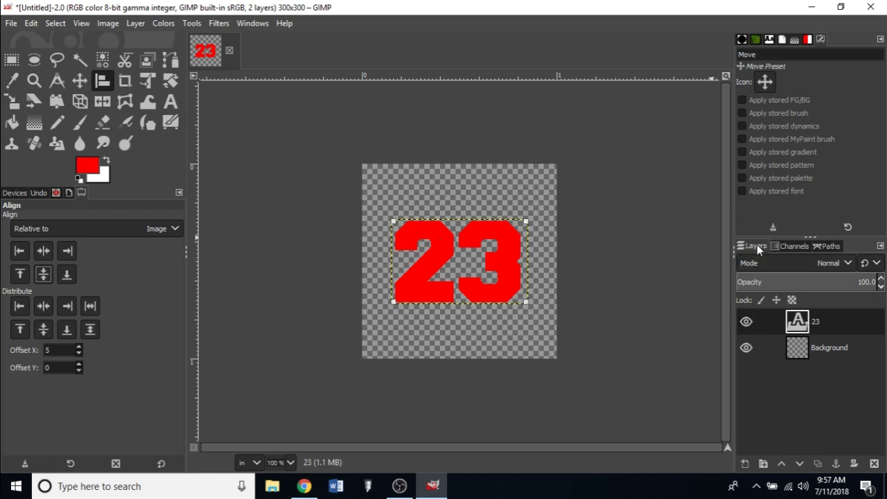
Merge the 23 text layer down into the Background layer
click(799, 323)
right_click(835, 327)
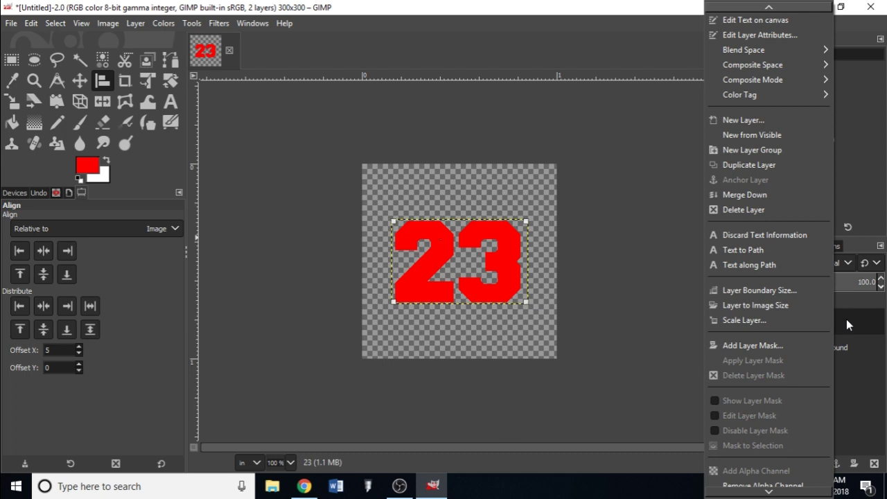
click(767, 192)
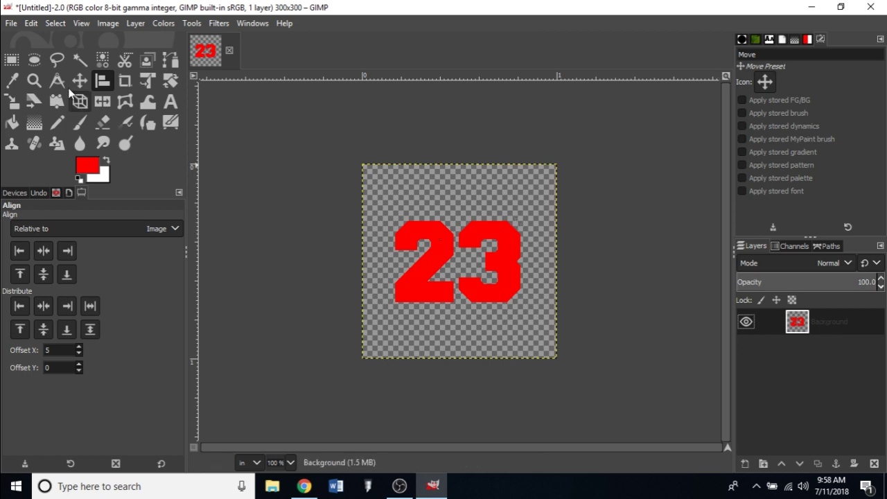
Offset the merged layer by half its width and height, 0.500 in on X and Y, with edges wrapping around
click(108, 24)
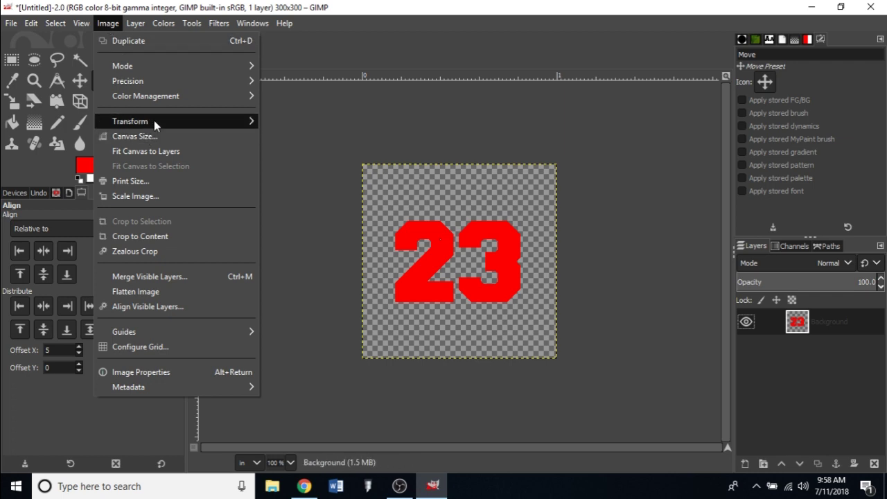
mouse_move(154, 124)
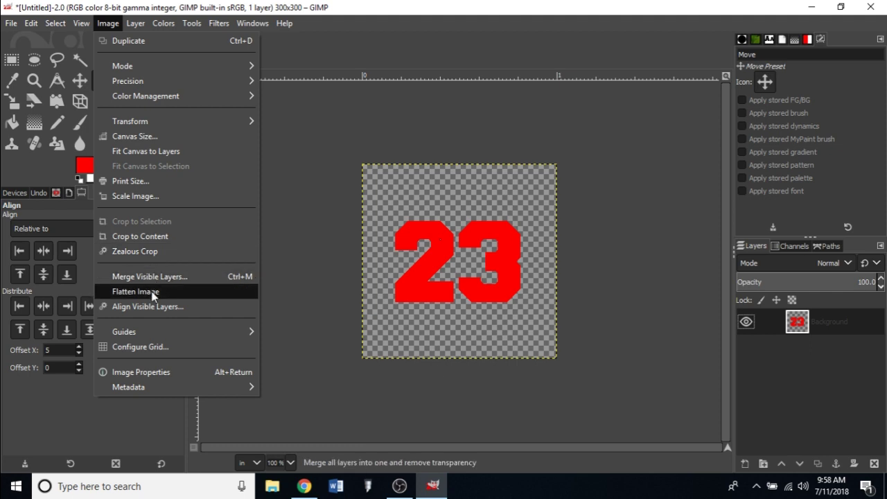
mouse_move(135, 26)
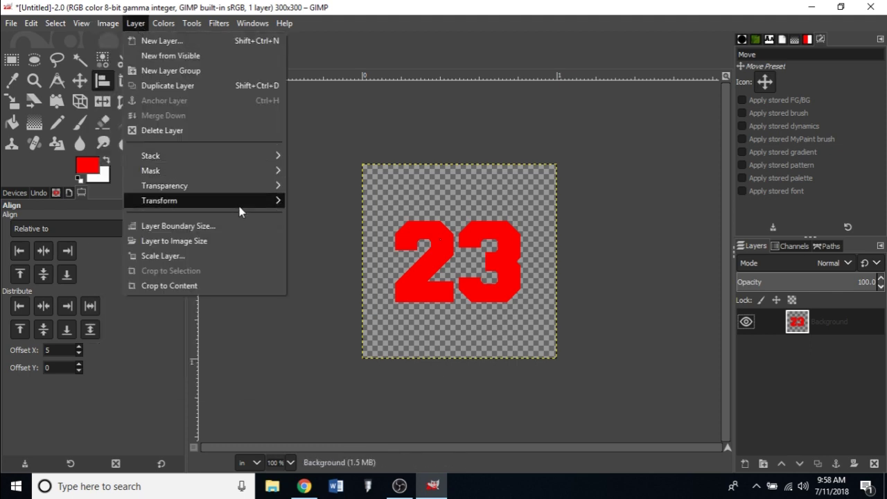
mouse_move(243, 203)
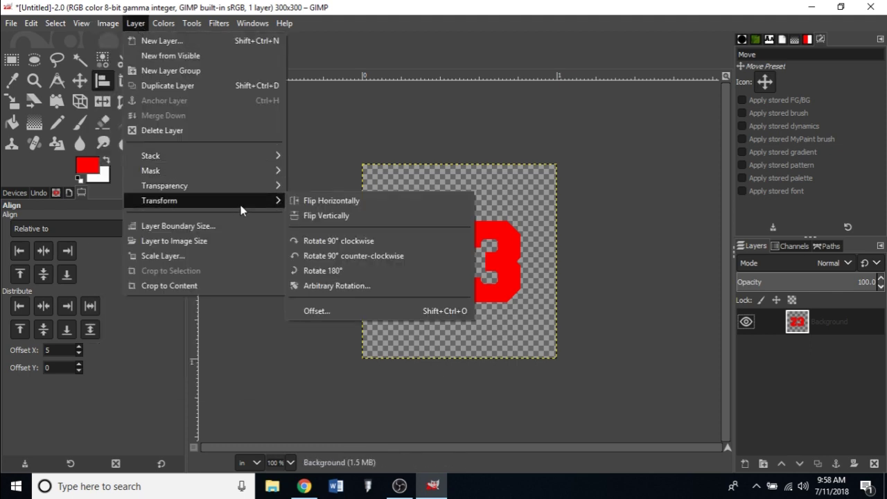
click(329, 311)
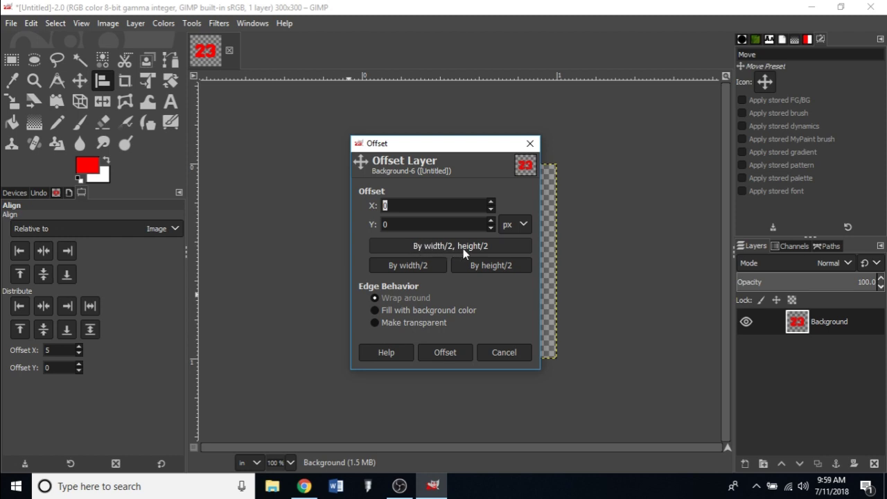
click(488, 252)
click(511, 225)
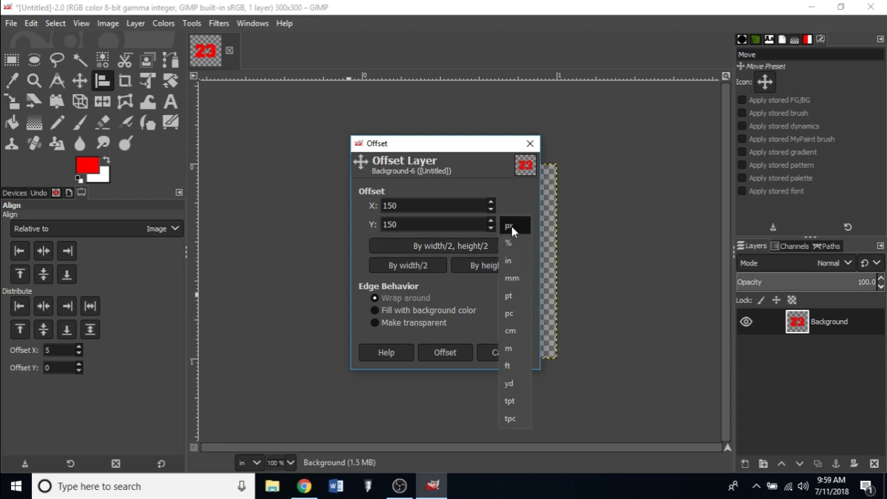
click(513, 262)
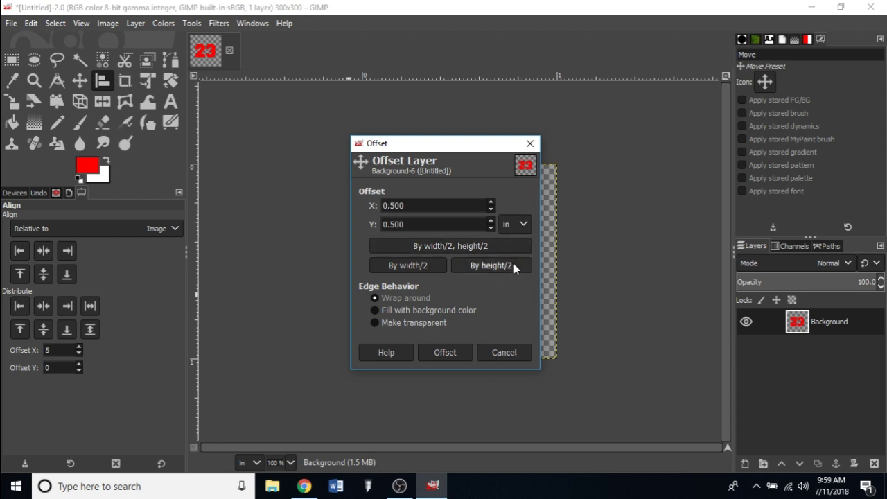
click(462, 242)
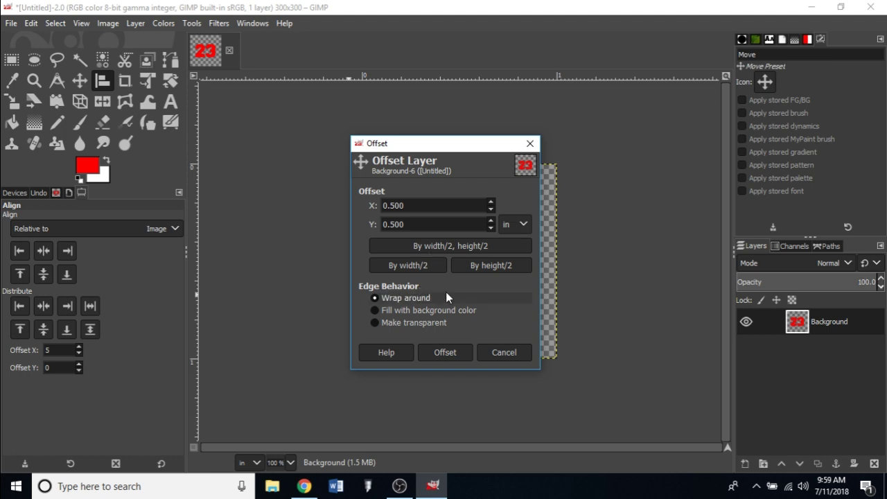
click(444, 352)
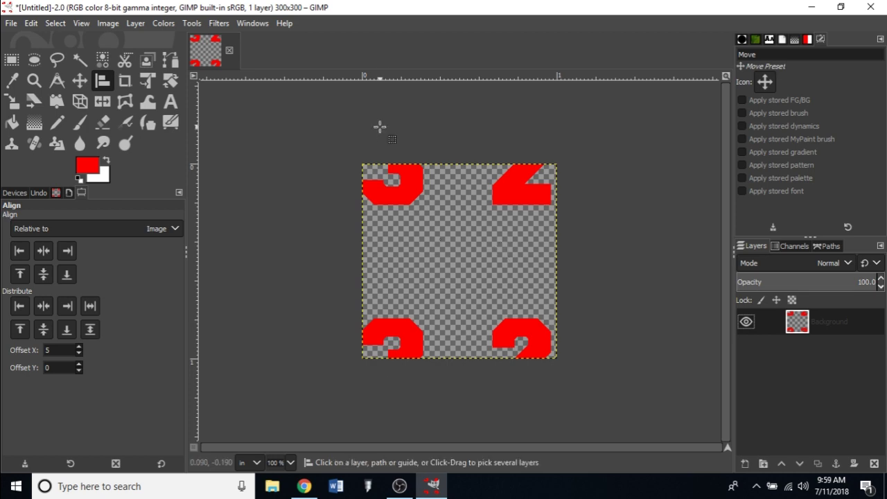
Try the Tile map filter on the offset 23 image
click(217, 24)
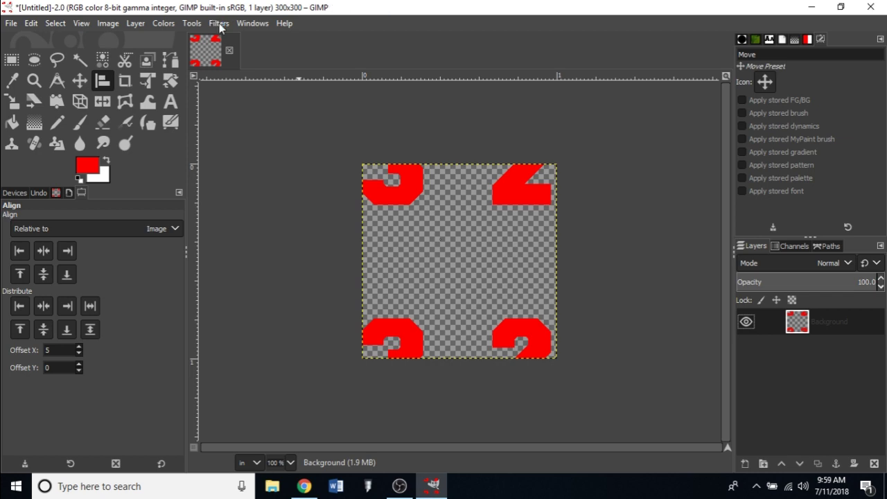
click(218, 25)
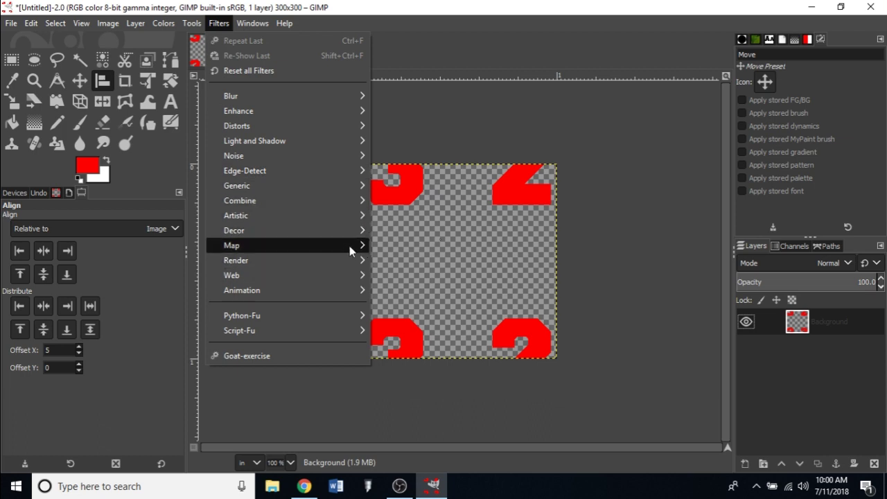
mouse_move(351, 248)
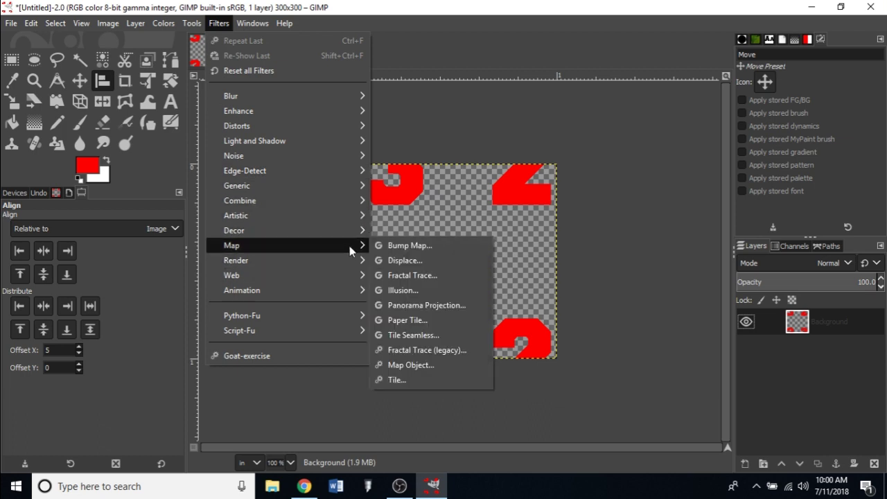
click(402, 378)
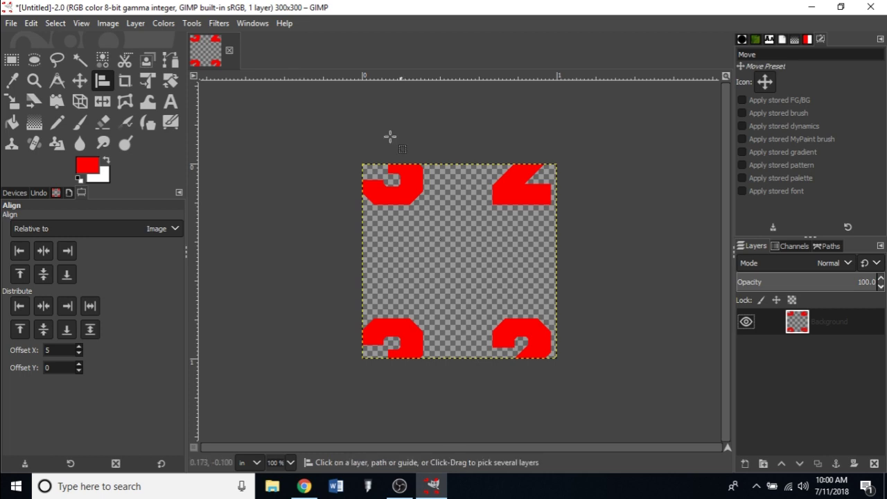
click(195, 25)
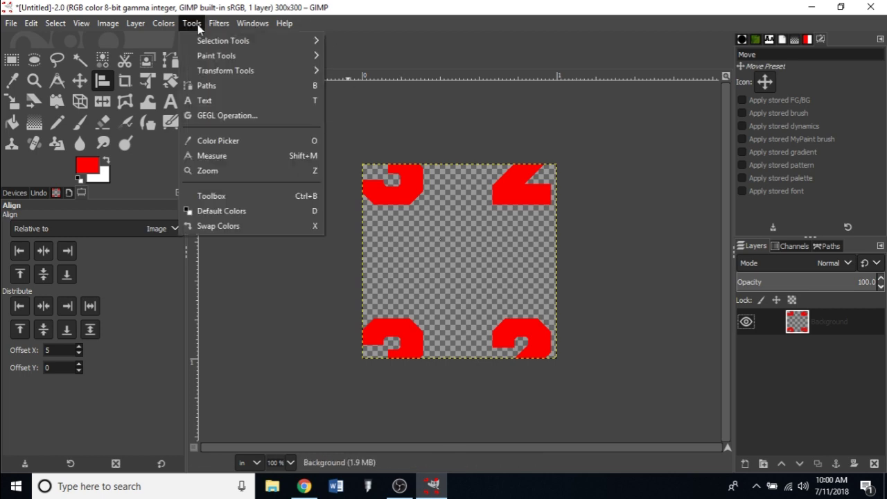
mouse_move(219, 24)
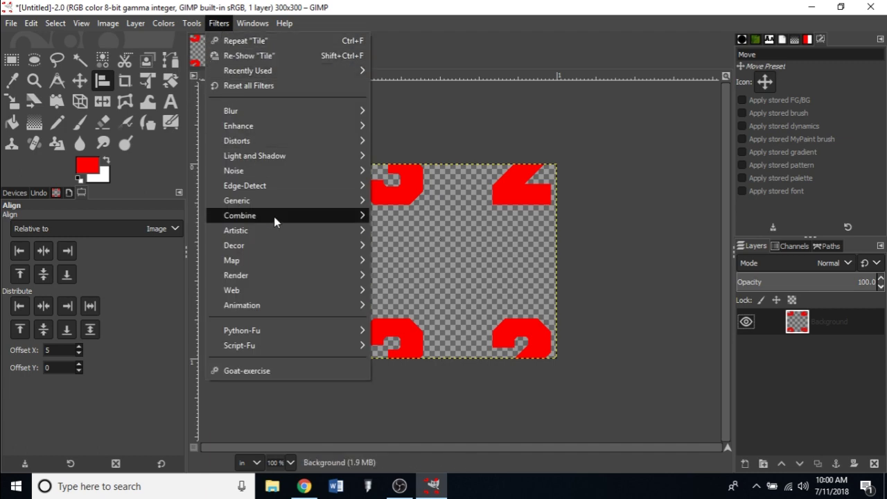
mouse_move(338, 267)
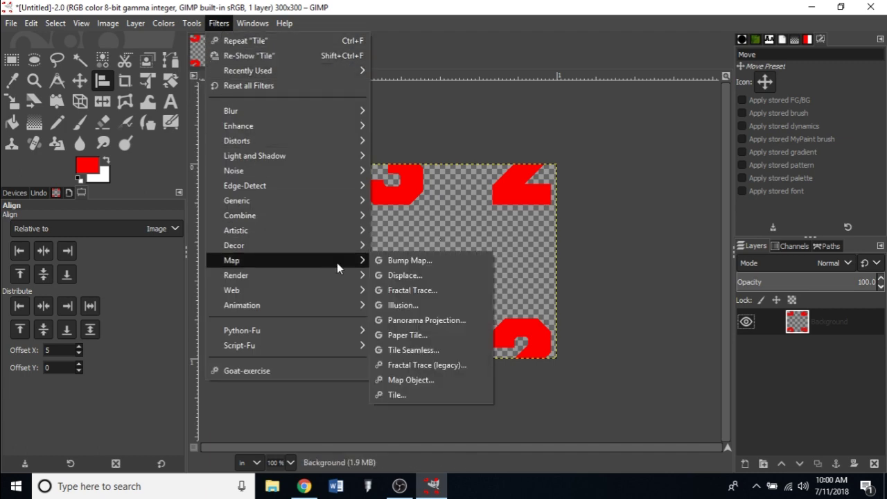
click(414, 394)
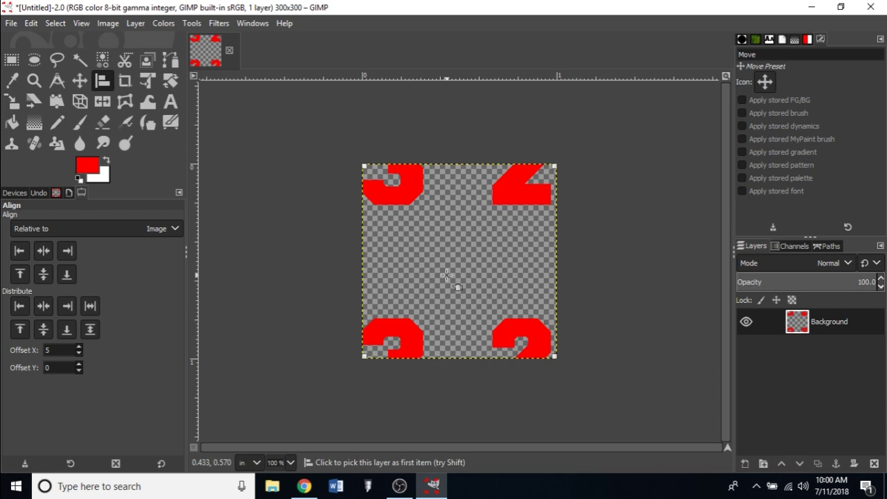
click(191, 23)
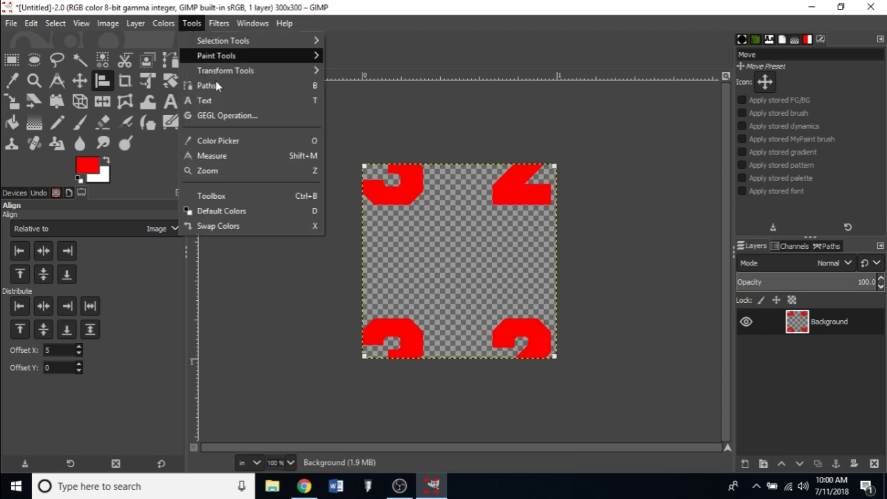
mouse_move(207, 27)
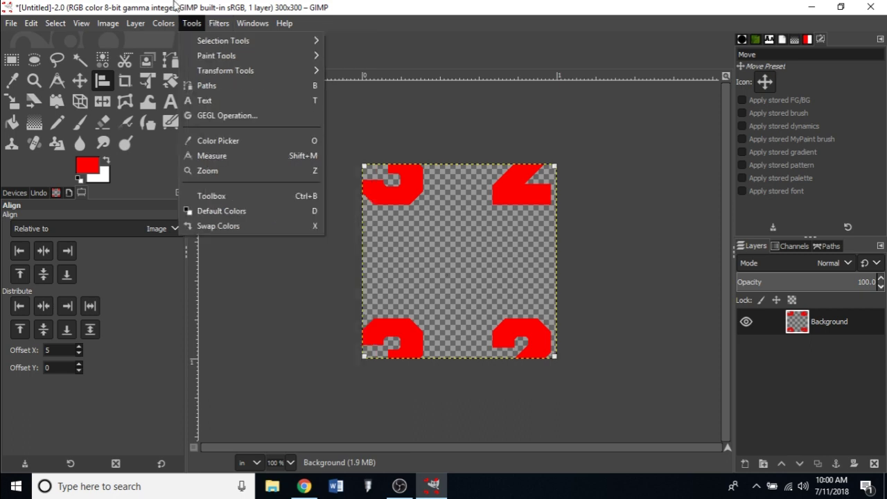
click(192, 23)
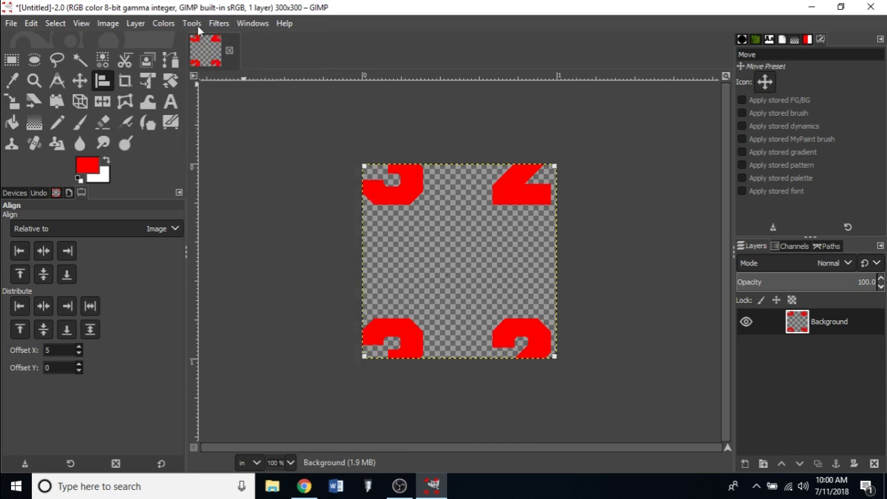
Open the Tile map filter on the offset 23 image and close the duplicate Tile dialog
click(194, 24)
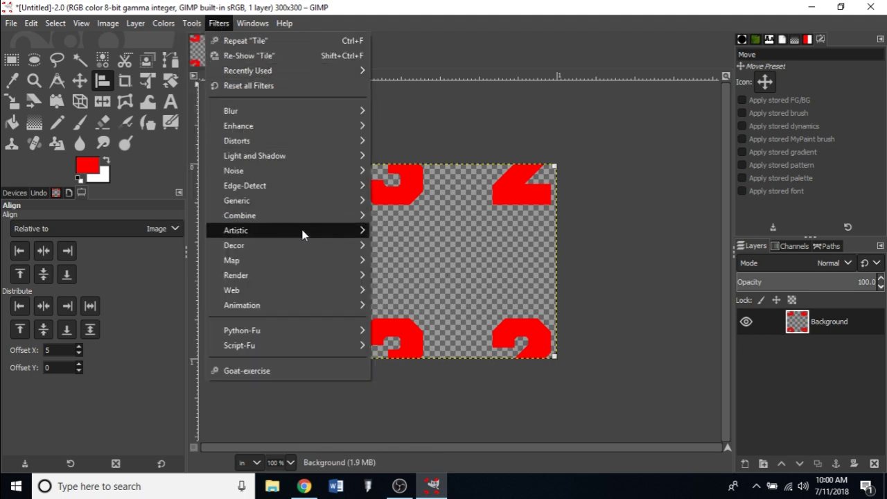
mouse_move(350, 258)
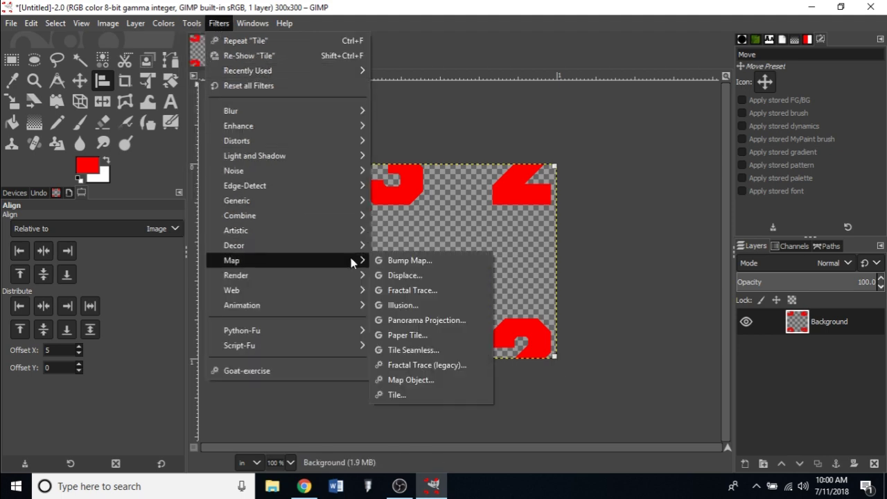
click(428, 395)
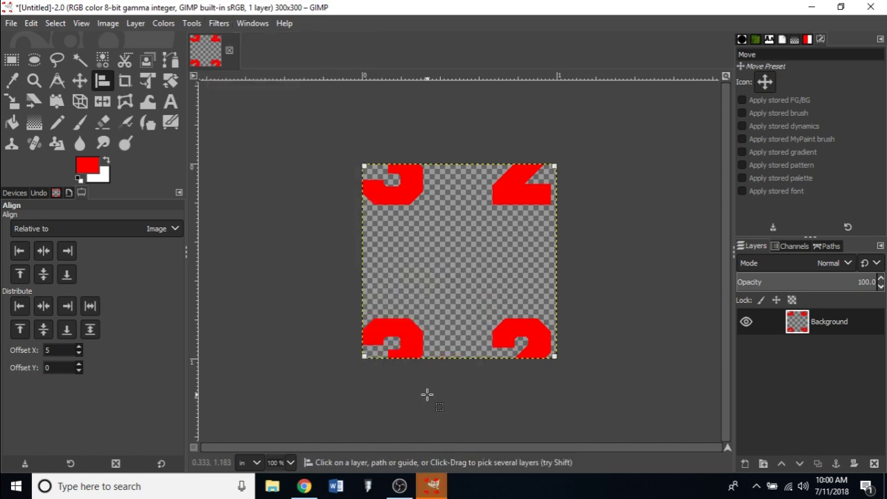
click(438, 485)
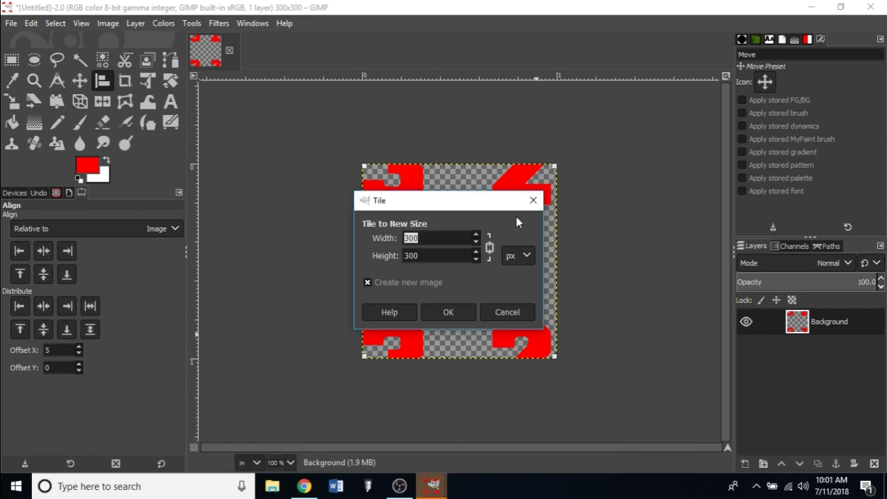
click(533, 200)
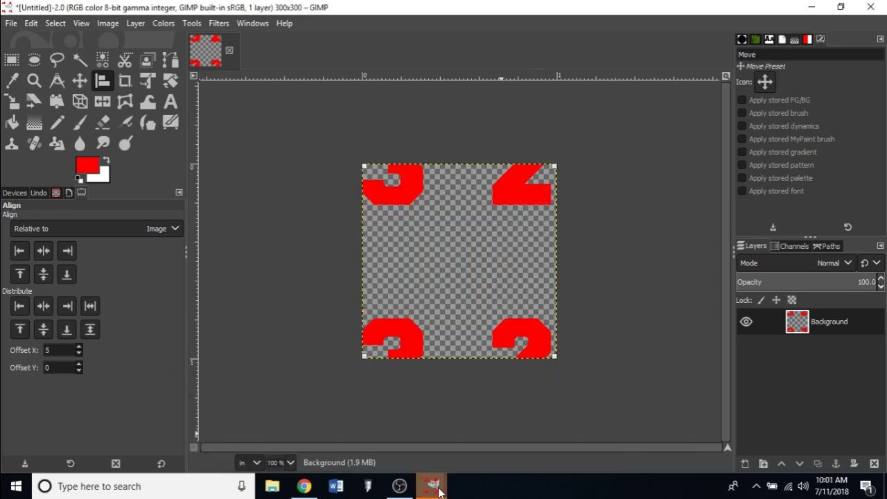
click(439, 491)
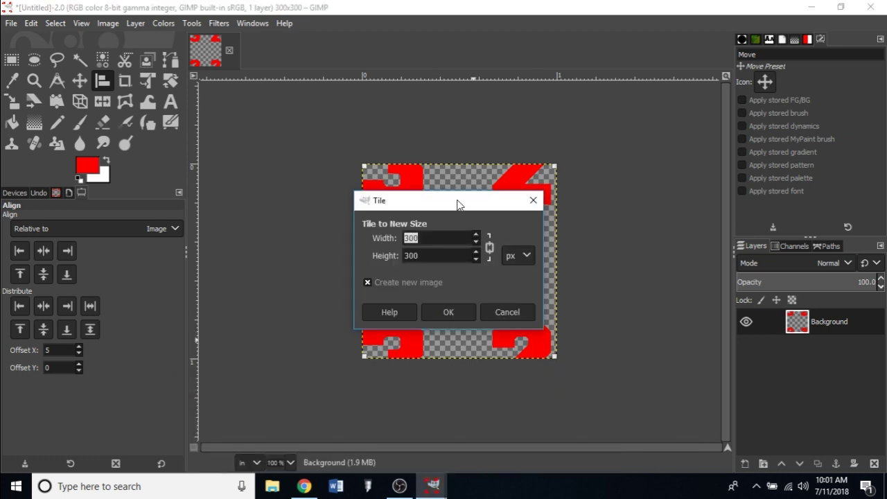
Tile the offset 23 image into a new image 13 in wide and 19 in high, with width and height unlinked
drag(457, 204, 367, 156)
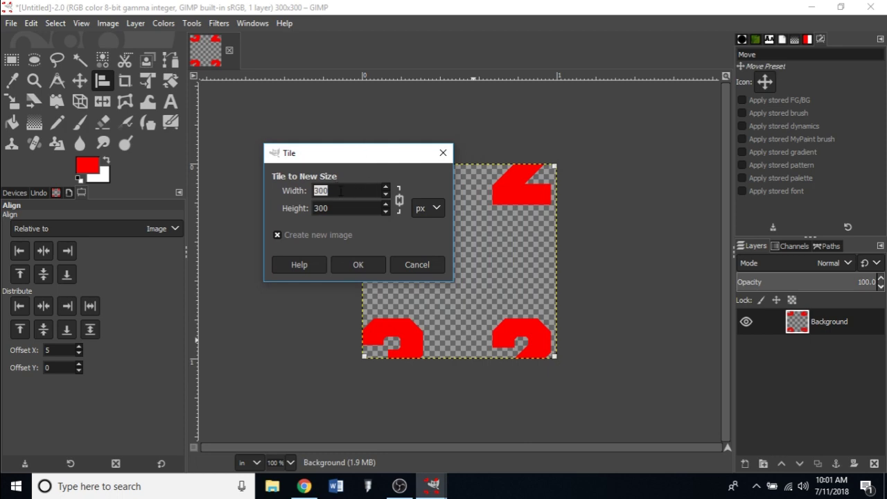
click(399, 200)
click(432, 211)
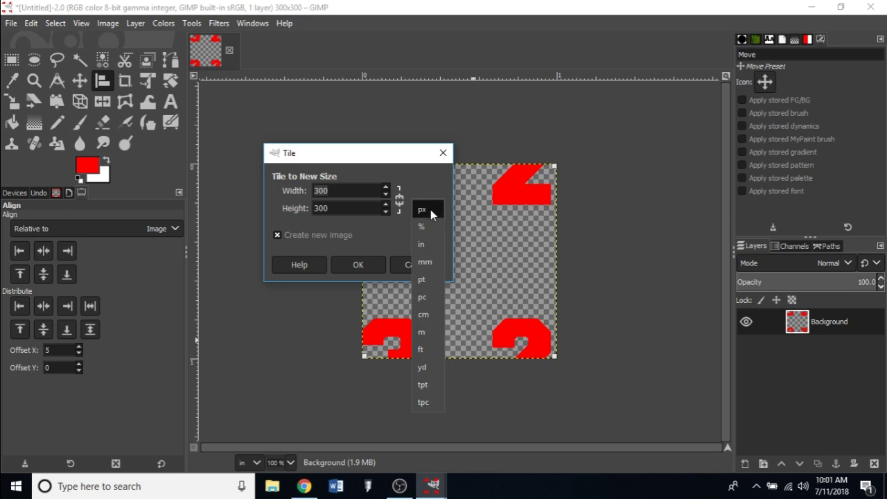
click(420, 244)
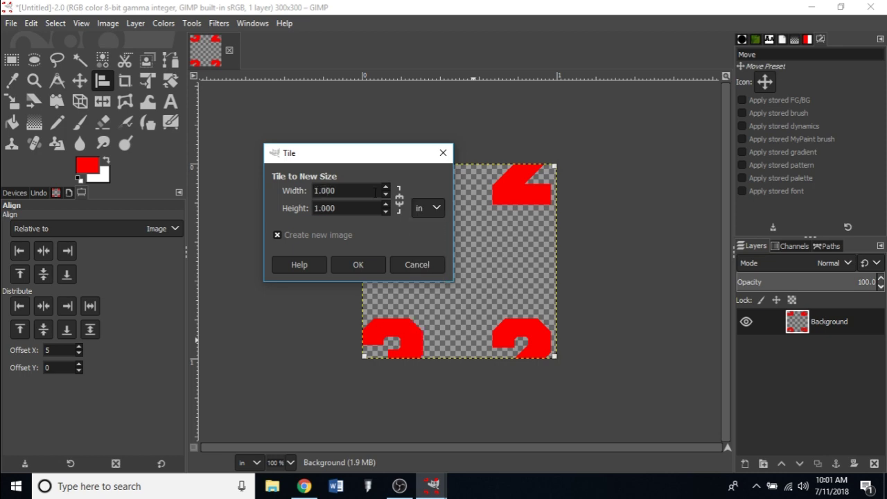
drag(336, 189, 275, 191)
text(13)
key(Tab)
text(19)
click(359, 263)
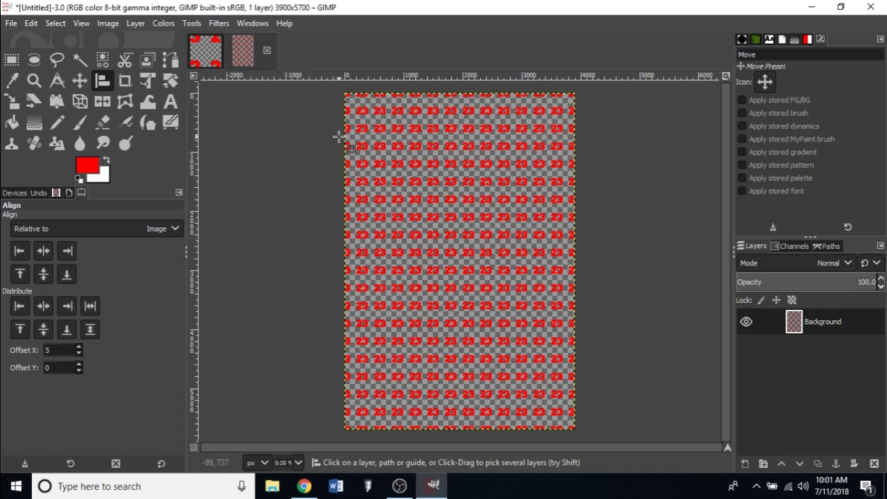
Return to the 300x300 offset image and add the text 23 in red Freshman, 0.500 in, in its empty middle
click(205, 56)
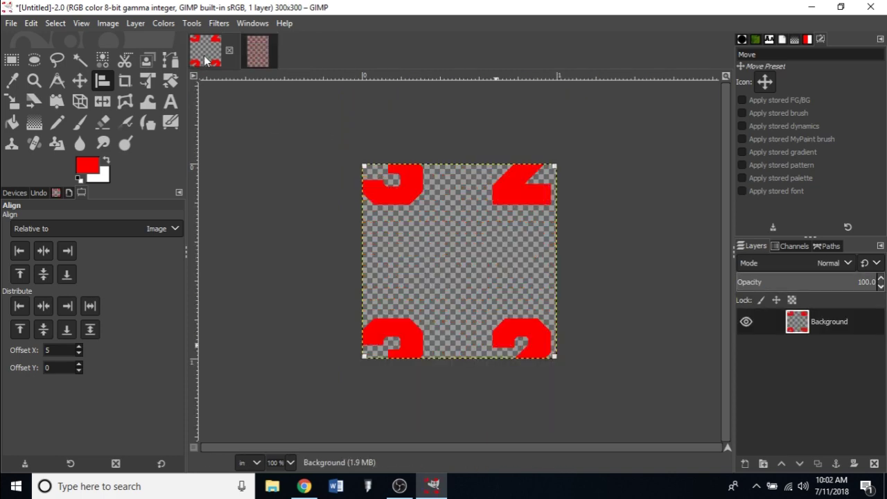
click(170, 104)
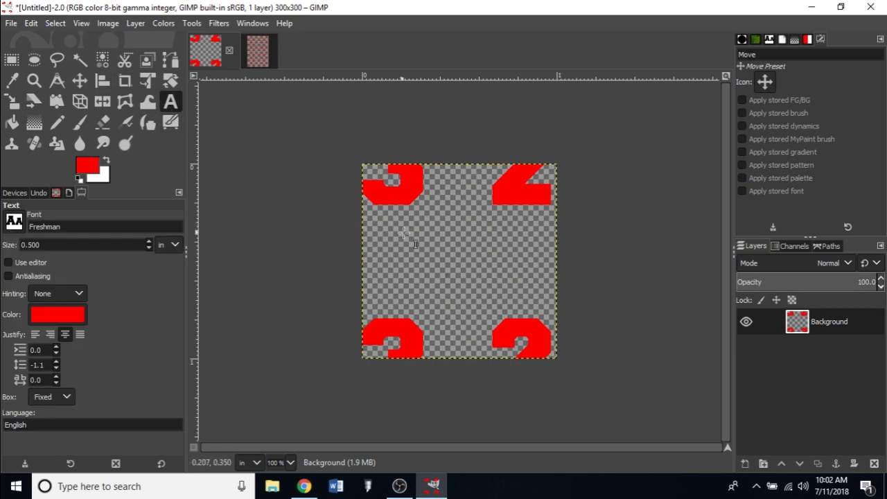
click(446, 257)
drag(420, 235, 548, 310)
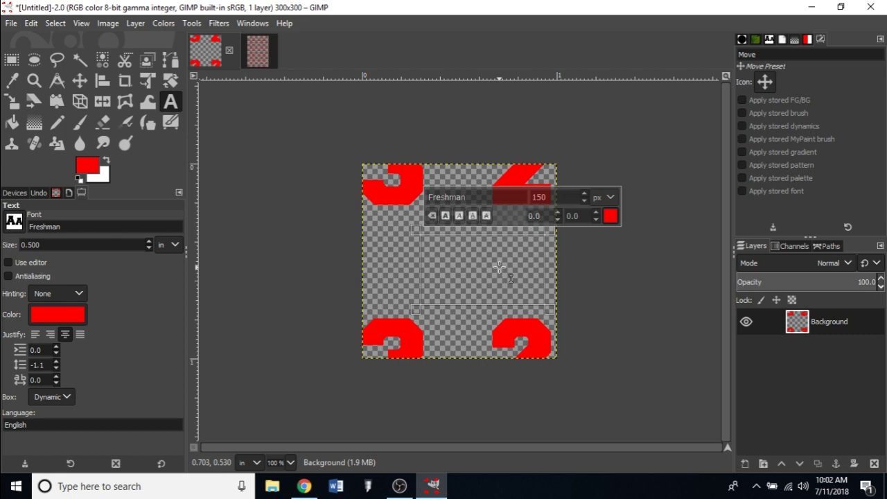
text(23)
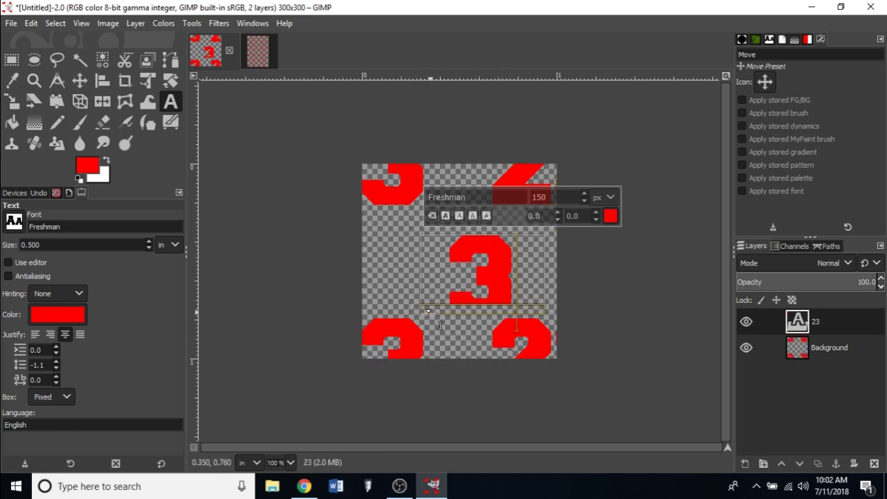
Resize the new text box so that both digits of 23 fit side by side with its edges close around them
drag(417, 310, 344, 339)
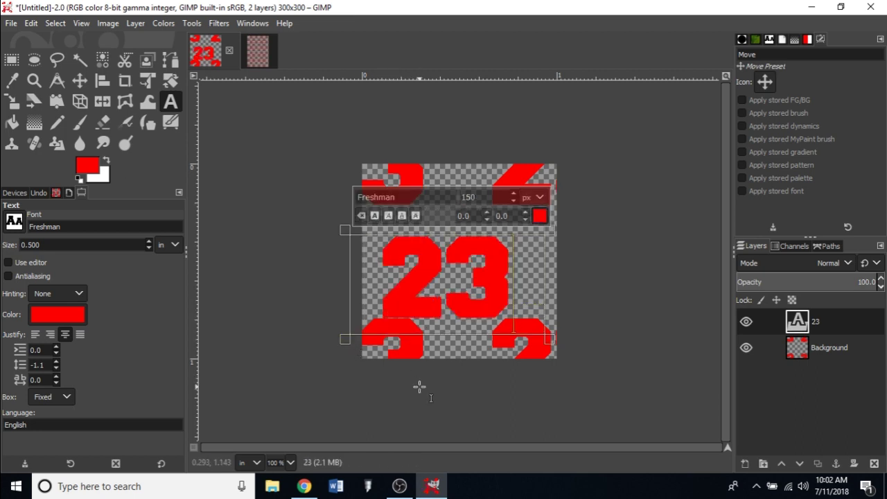
drag(423, 339, 424, 323)
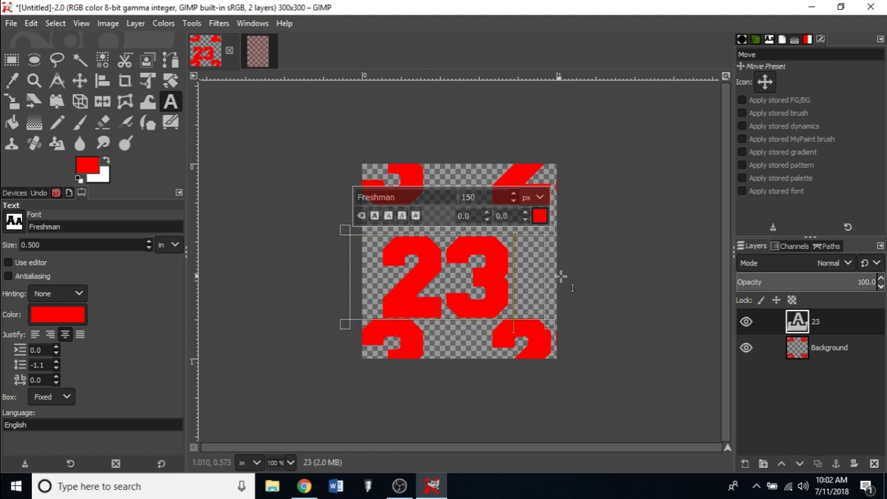
drag(561, 288, 525, 291)
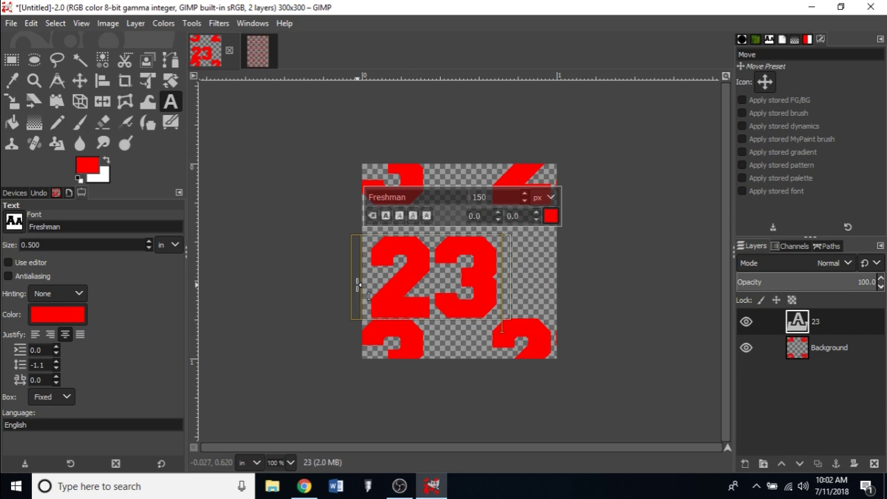
drag(357, 284, 379, 285)
drag(511, 286, 511, 286)
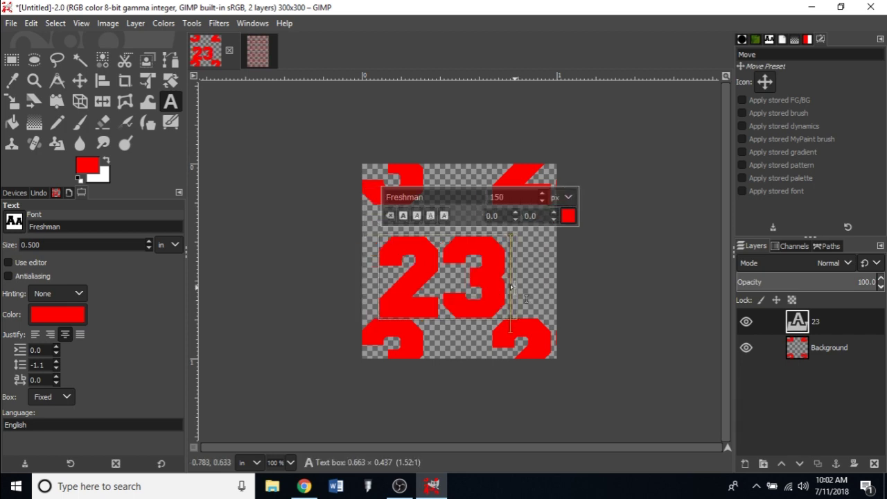
drag(510, 286, 513, 286)
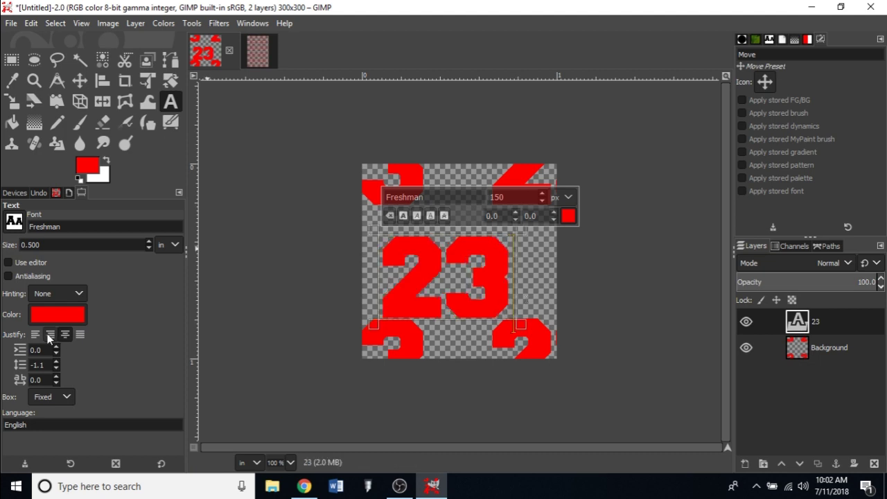
Center the 23 text layer horizontally and vertically relative to the image and merge it down into the Background layer
click(105, 84)
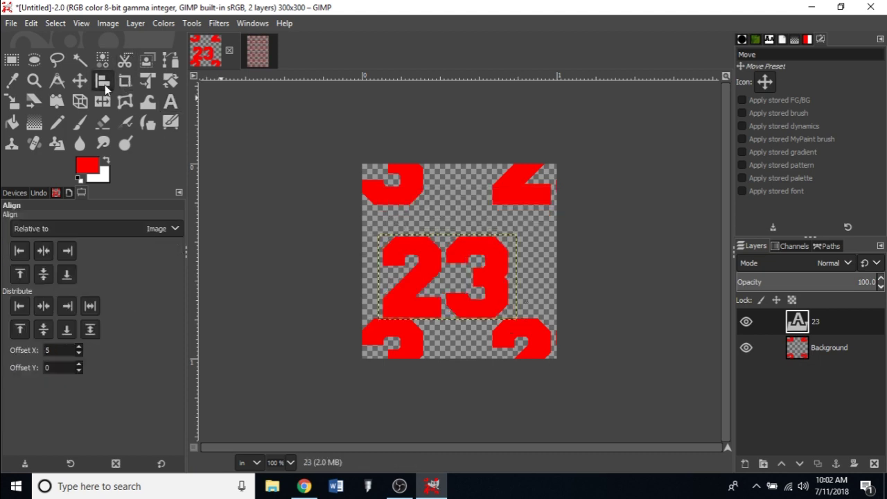
click(465, 251)
click(43, 251)
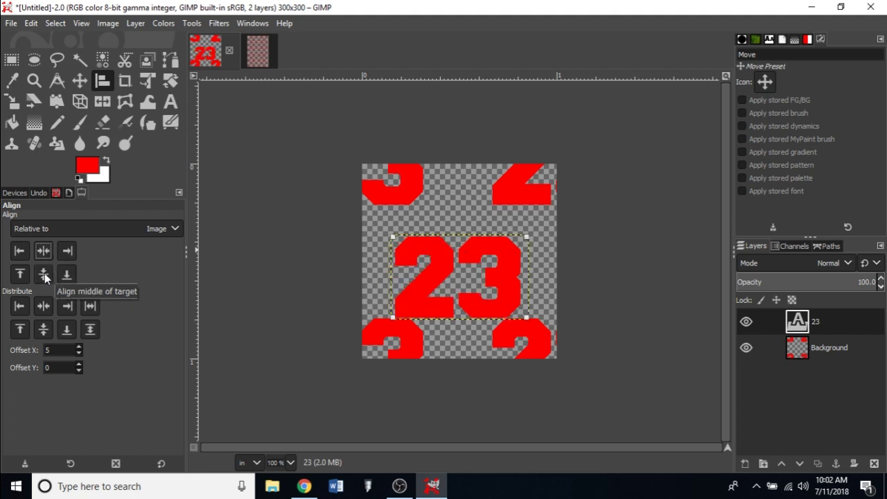
click(43, 275)
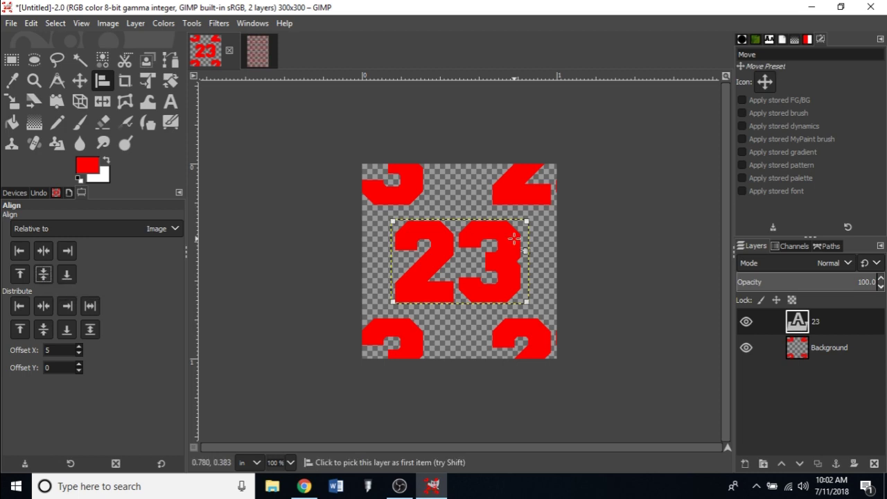
right_click(804, 324)
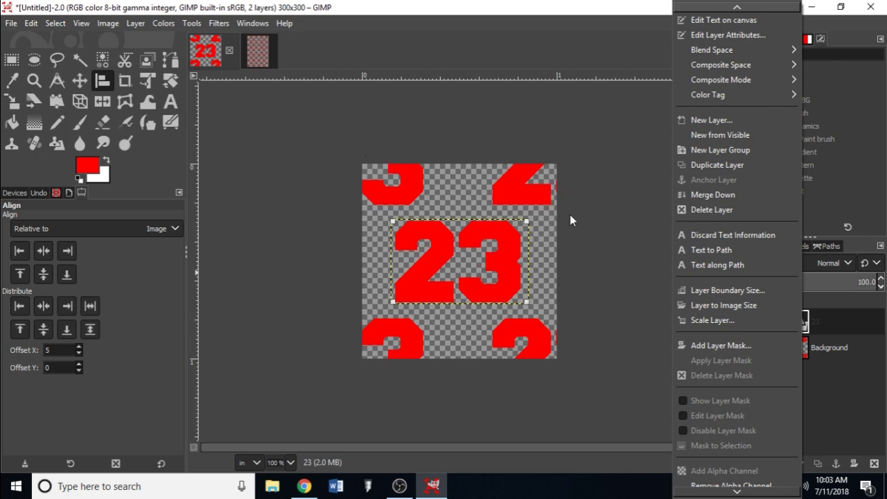
click(711, 195)
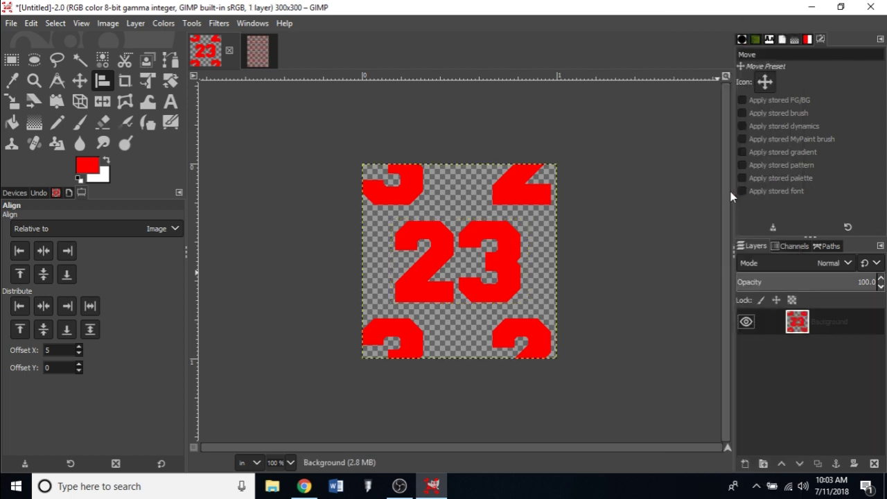
Tile the merged 300x300 image with the centered 23 into a new image 13 in wide and 19 in high
click(189, 23)
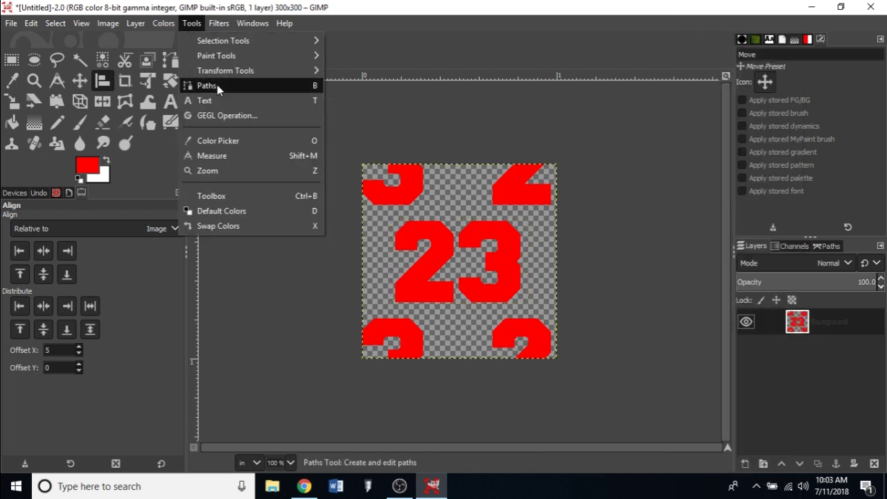
mouse_move(221, 27)
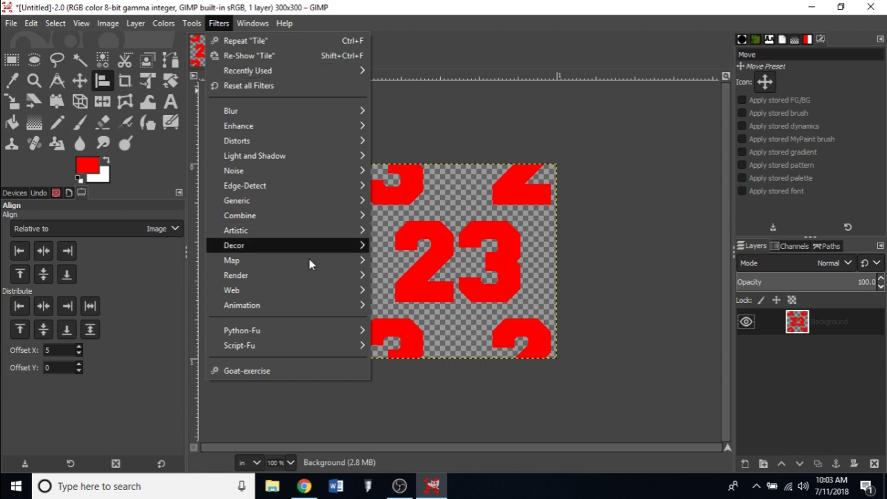
mouse_move(324, 280)
mouse_move(346, 262)
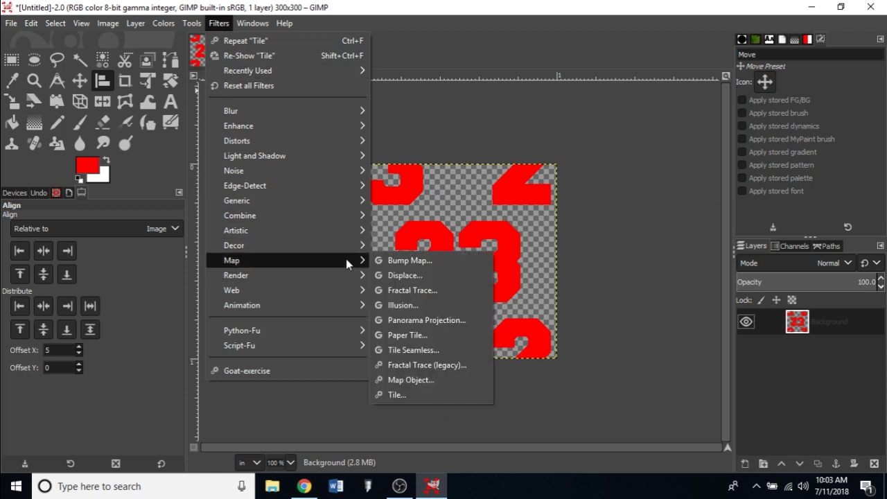
click(414, 396)
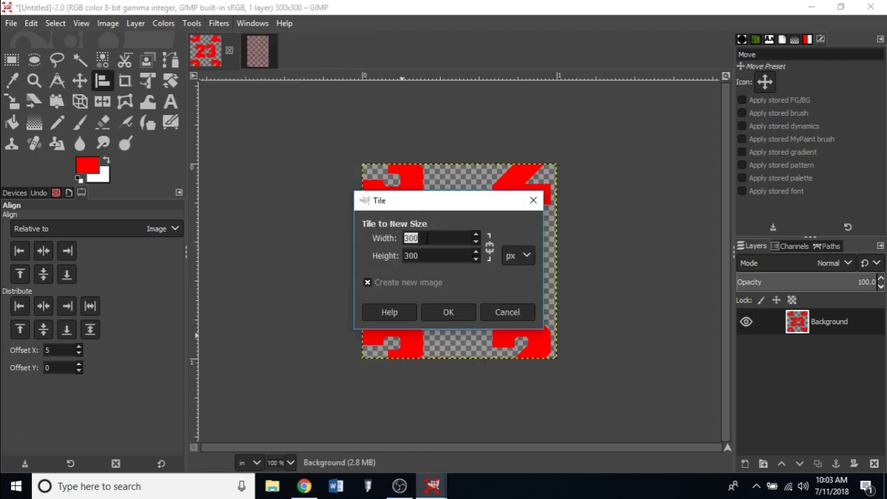
click(521, 256)
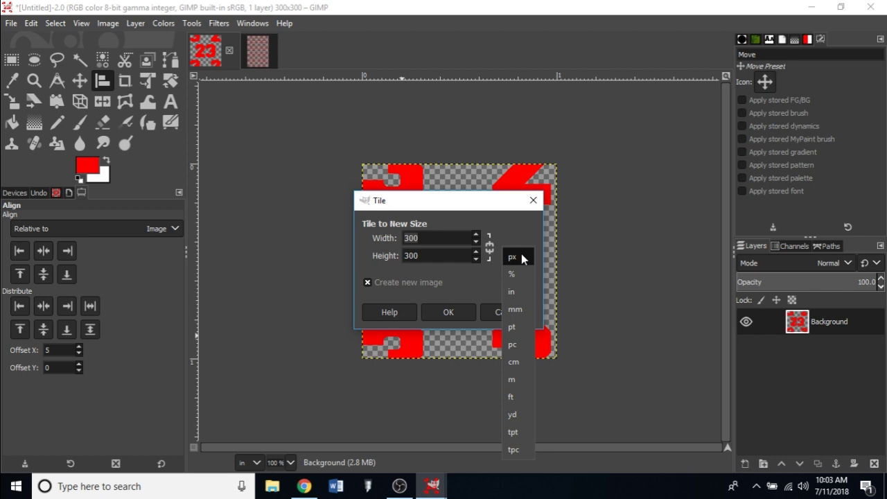
click(513, 291)
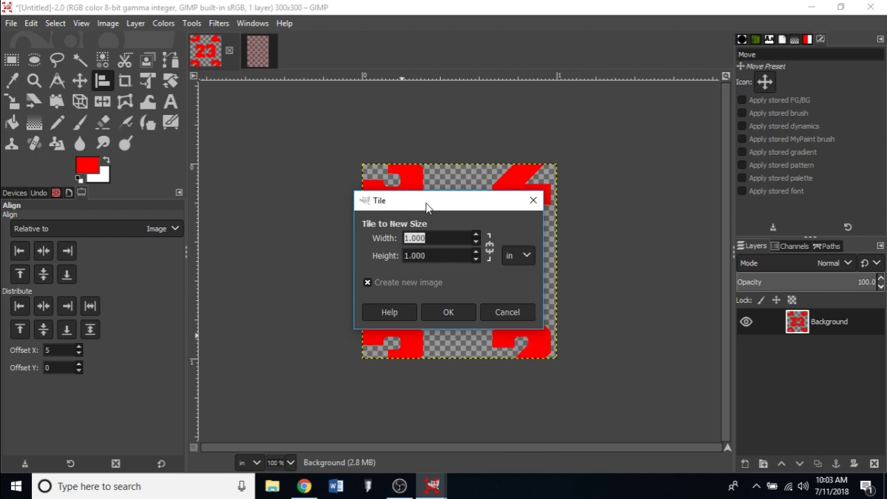
text(13)
key(Tab)
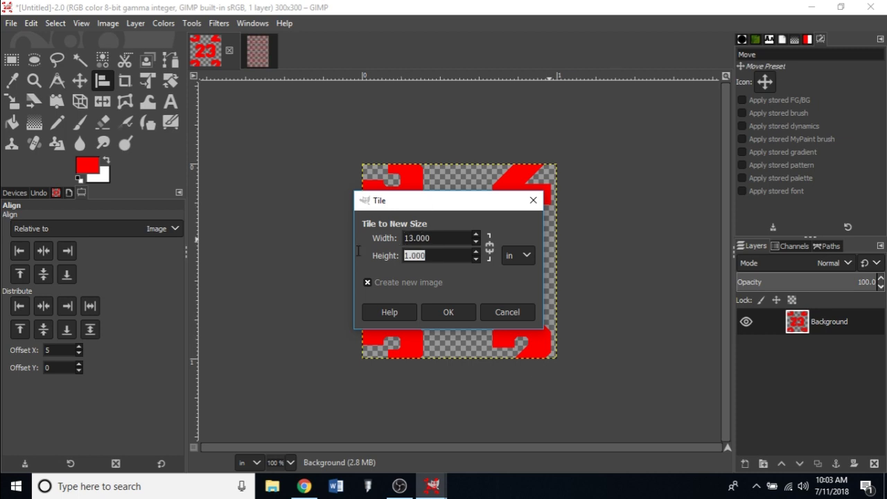
text(1)
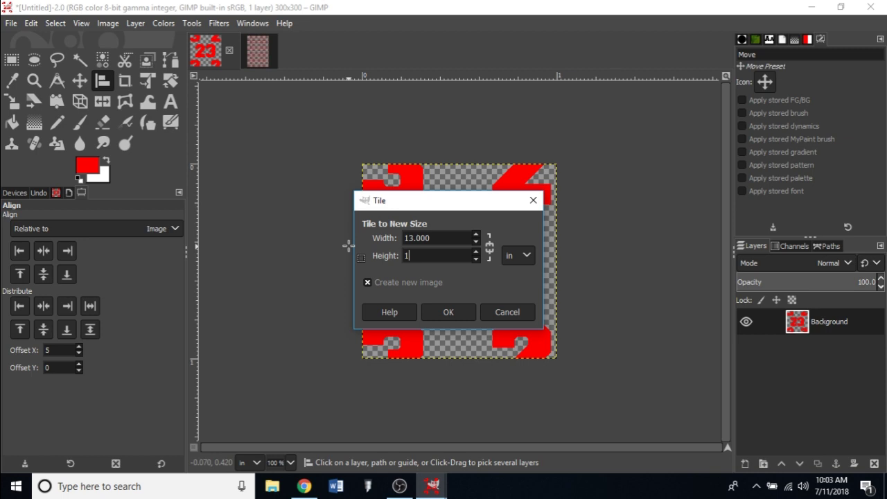
key(Return)
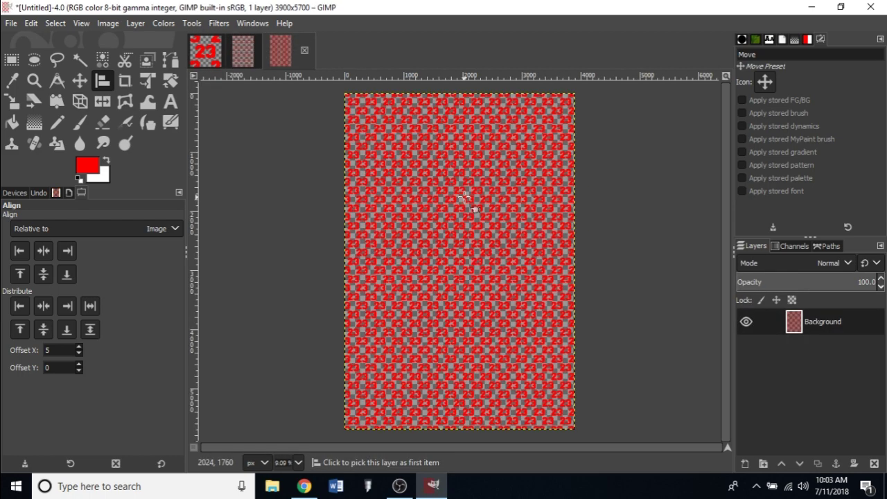
Compare the earlier tiled image with the new staggered one, and examine the new pattern's 23s up close
click(243, 50)
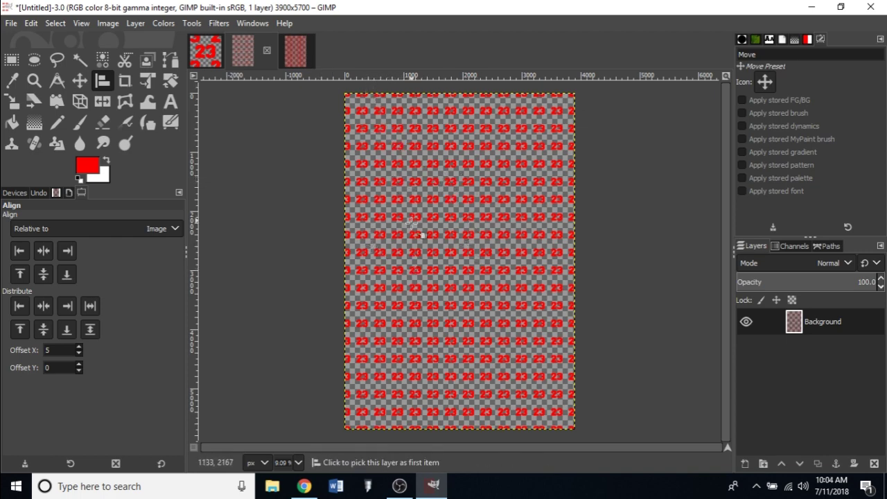
click(302, 54)
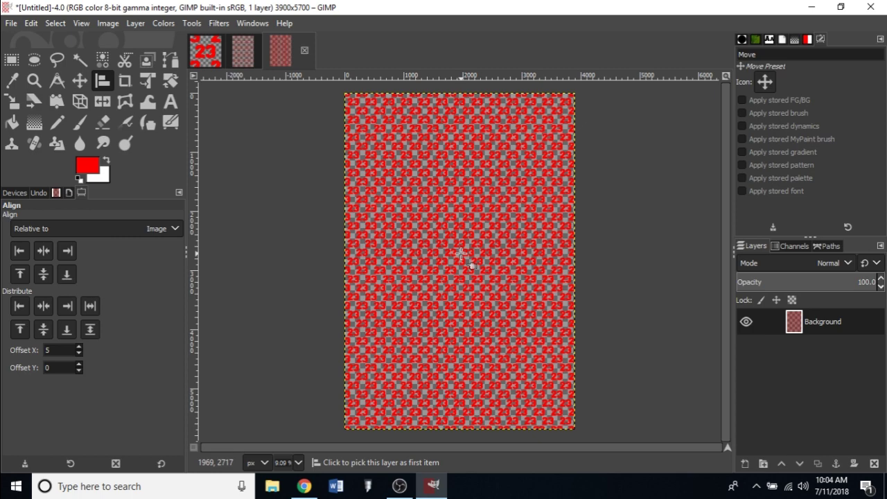
scroll(461, 254, up, 6)
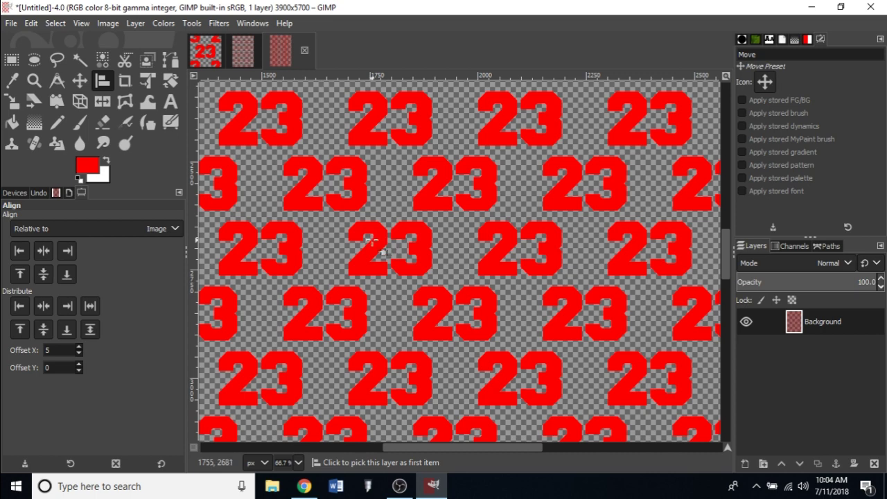
scroll(437, 240, down, 7)
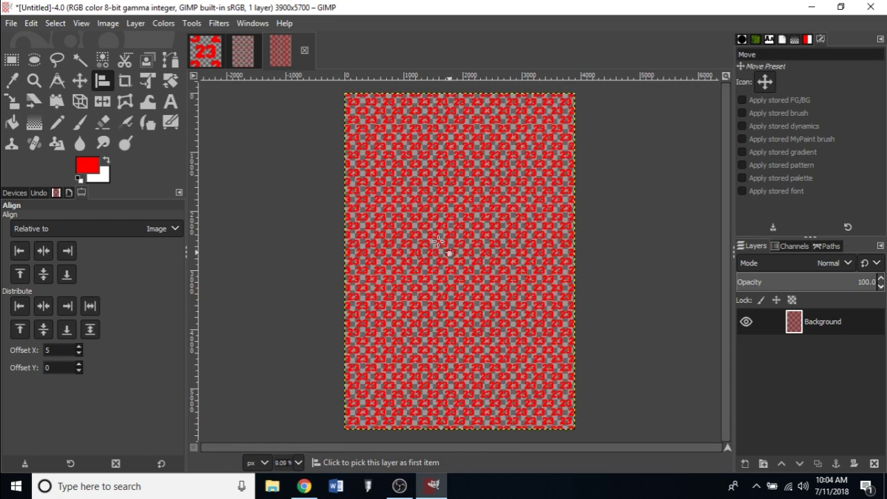